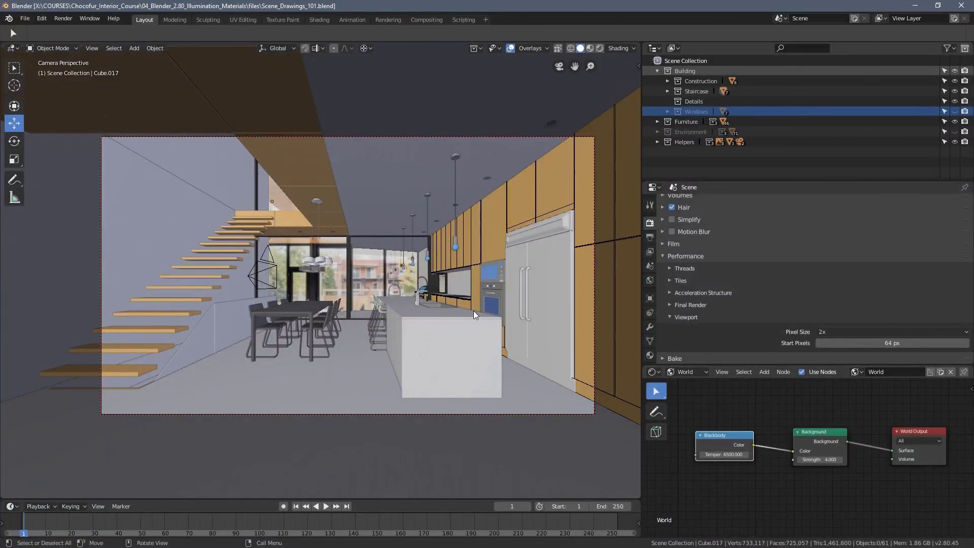
Step: Add a Sun light to the scene at the 3D cursor
{"action": "scroll", "coordinate": [468, 309], "scroll_direction": "down", "scroll_amount": 4}
{"action": "middle_click_drag", "start_coordinate": [419, 210], "coordinate": [379, 215]}
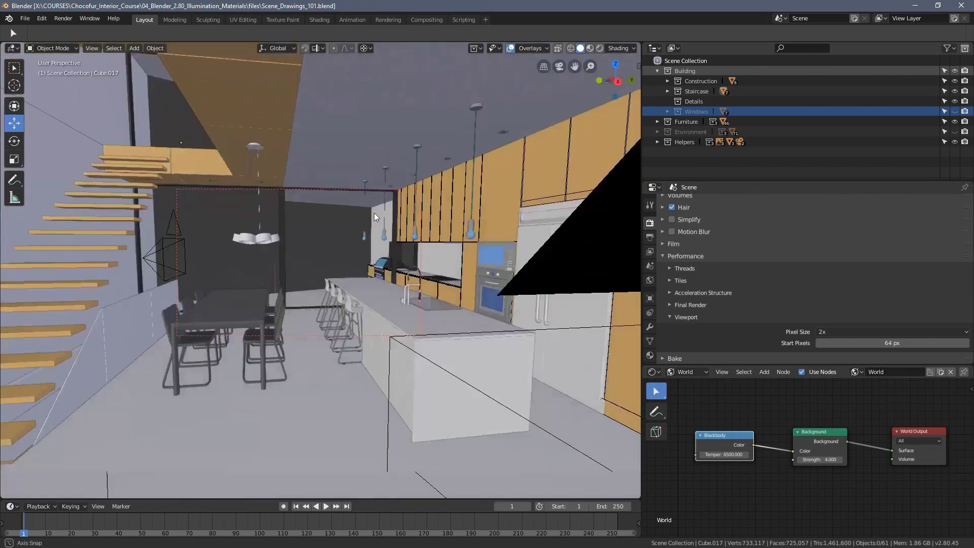
{"action": "key", "text": "KP_Divide"}
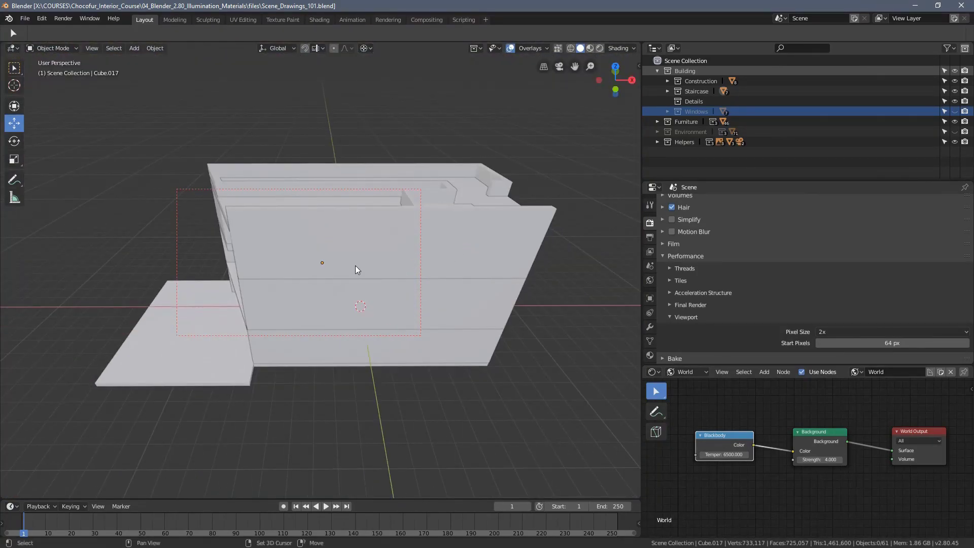
{"action": "key", "text": "shift+a"}
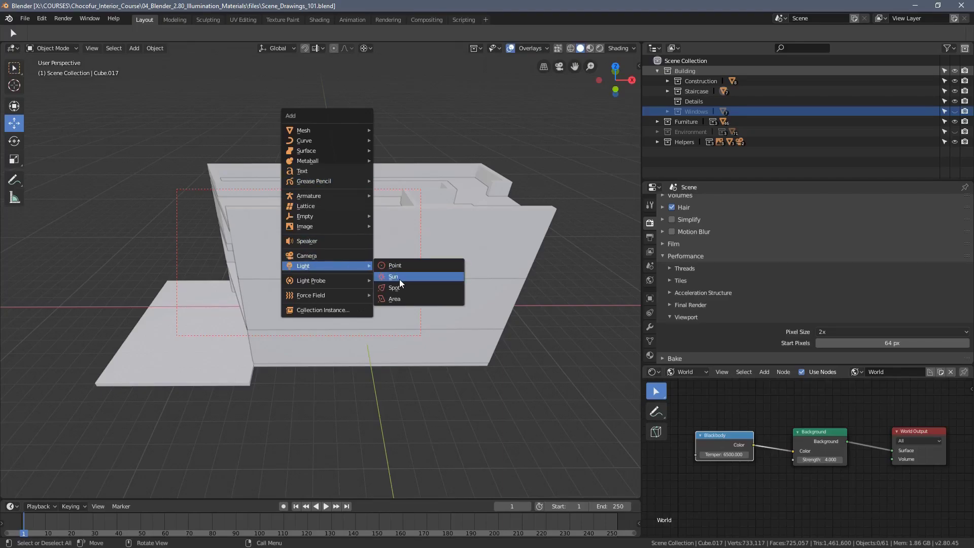
{"action": "left_click", "coordinate": [400, 278]}
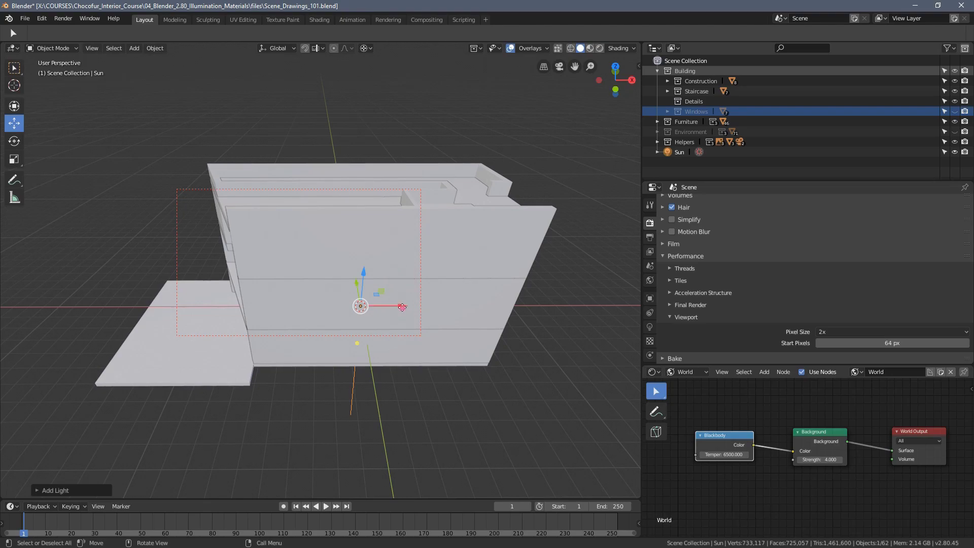
Step: Move the Sun light along the X axis to outside the building beyond the terrace, and set the pivot point to Active Element
{"action": "left_click_drag", "start_coordinate": [401, 308], "coordinate": [118, 297]}
{"action": "middle_click_drag", "start_coordinate": [349, 326], "coordinate": [343, 201]}
{"action": "left_click", "coordinate": [366, 48]}
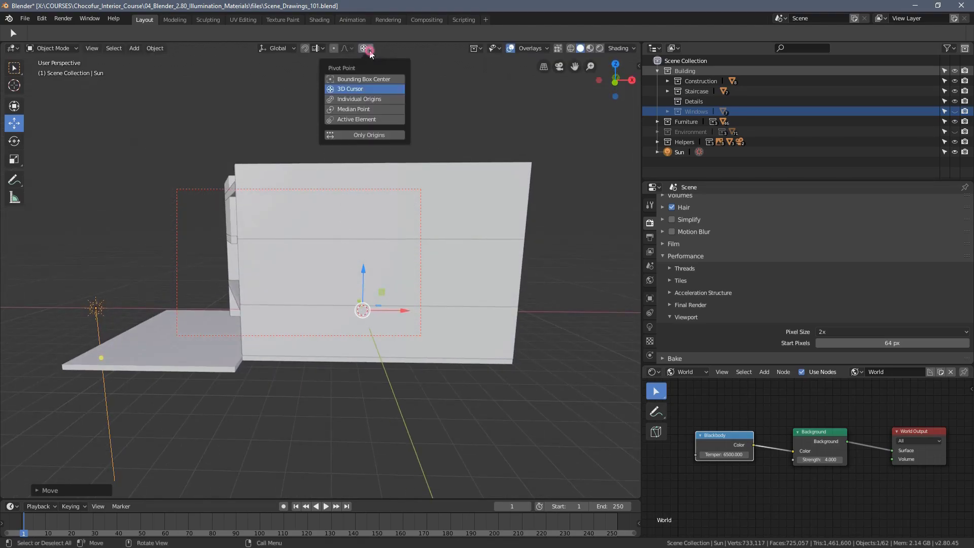
{"action": "left_click", "coordinate": [362, 121]}
{"action": "middle_click_drag", "start_coordinate": [183, 316], "coordinate": [325, 314], "text": "shift"}
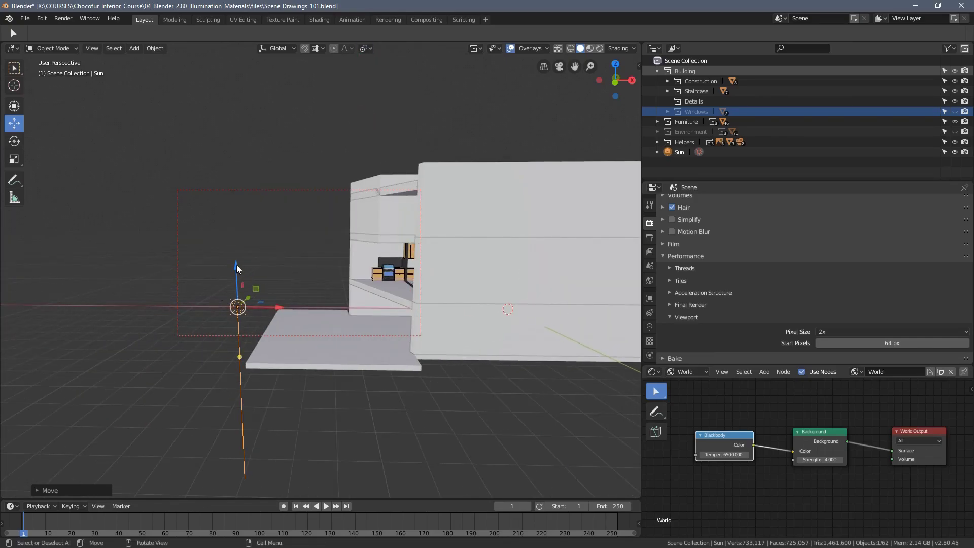
Step: Raise the Sun light along the Z axis to roughly the height of the building's upper floor
{"action": "left_click_drag", "start_coordinate": [235, 264], "coordinate": [230, 190]}
{"action": "left_click", "coordinate": [229, 121]}
{"action": "middle_click_drag", "start_coordinate": [230, 121], "coordinate": [293, 157]}
{"action": "left_click_drag", "start_coordinate": [275, 139], "coordinate": [205, 133]}
{"action": "left_click_drag", "start_coordinate": [161, 80], "coordinate": [164, 122]}
{"action": "left_click", "coordinate": [199, 188]}
{"action": "mouse_move", "coordinate": [199, 187]}
{"action": "middle_mouse_down"}
{"action": "mouse_move", "coordinate": [276, 180]}
{"action": "mouse_move", "coordinate": [182, 184]}
{"action": "middle_mouse_up"}
{"action": "key", "text": "g"}
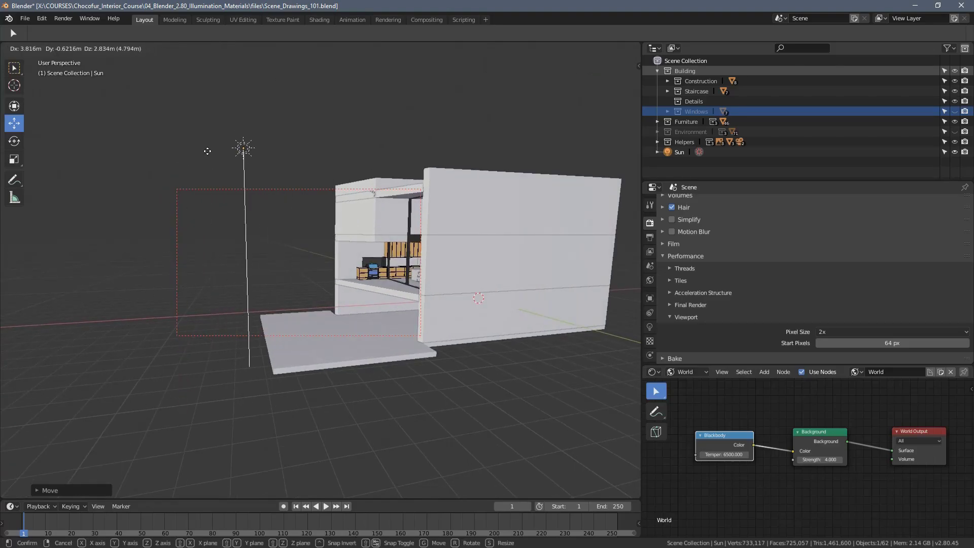
{"action": "right_click", "coordinate": [230, 158]}
{"action": "mouse_move", "coordinate": [263, 184]}
{"action": "middle_mouse_down"}
{"action": "mouse_move", "coordinate": [233, 159]}
{"action": "mouse_move", "coordinate": [203, 181]}
{"action": "mouse_move", "coordinate": [254, 184]}
{"action": "mouse_move", "coordinate": [256, 196]}
{"action": "middle_mouse_up"}
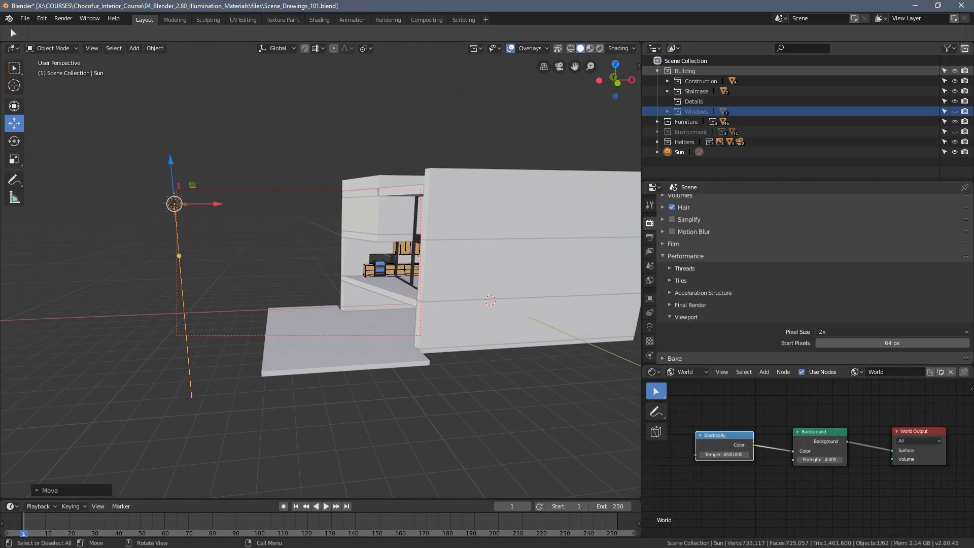
{"action": "key", "text": "r"}
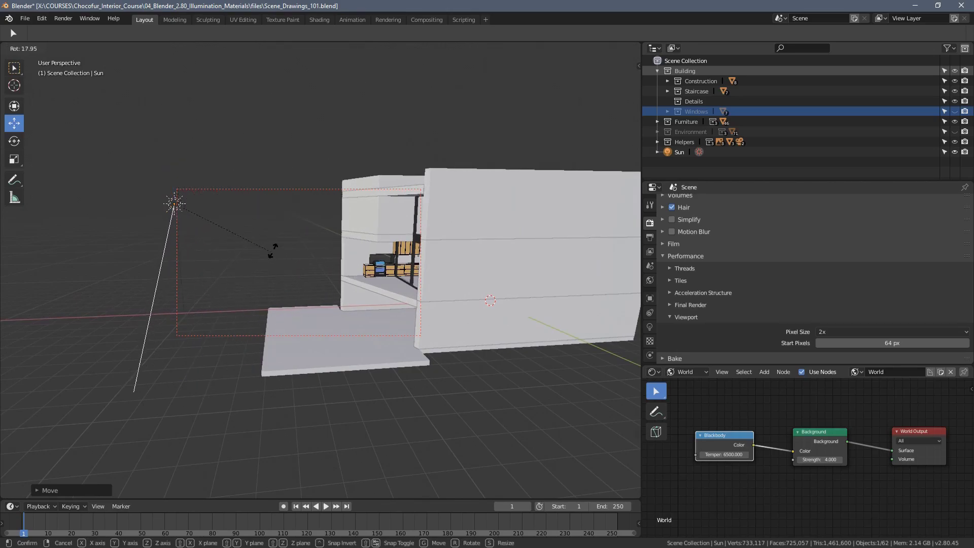
{"action": "left_click", "coordinate": [252, 152]}
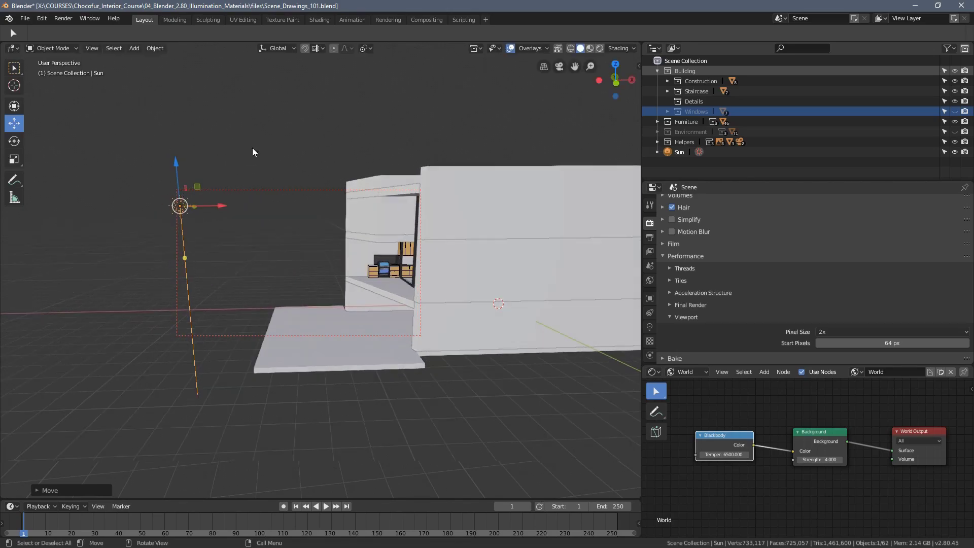
Step: Return the main view to the camera and turn the node editor area into a 3D viewport framing the Sun from the front
{"action": "key", "text": "KP_0"}
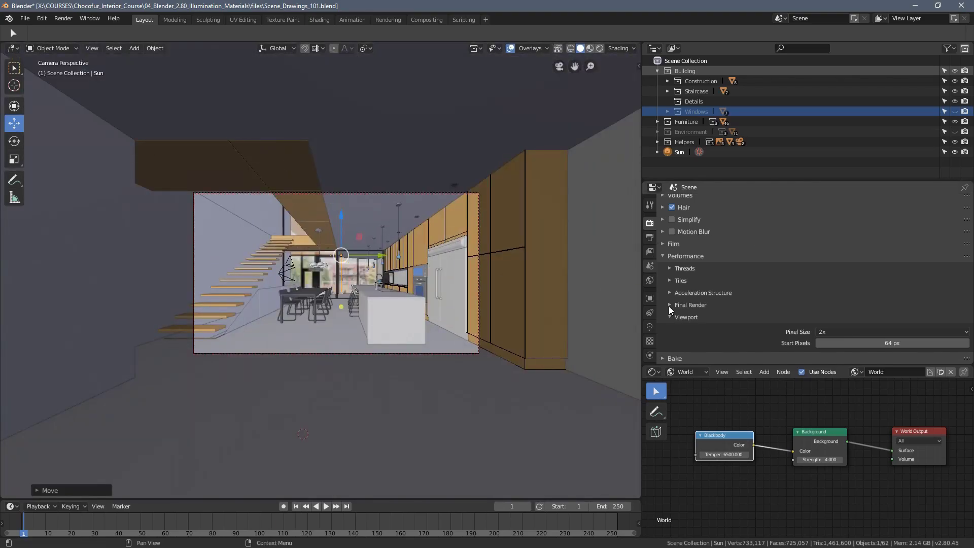
{"action": "left_click", "coordinate": [654, 372]}
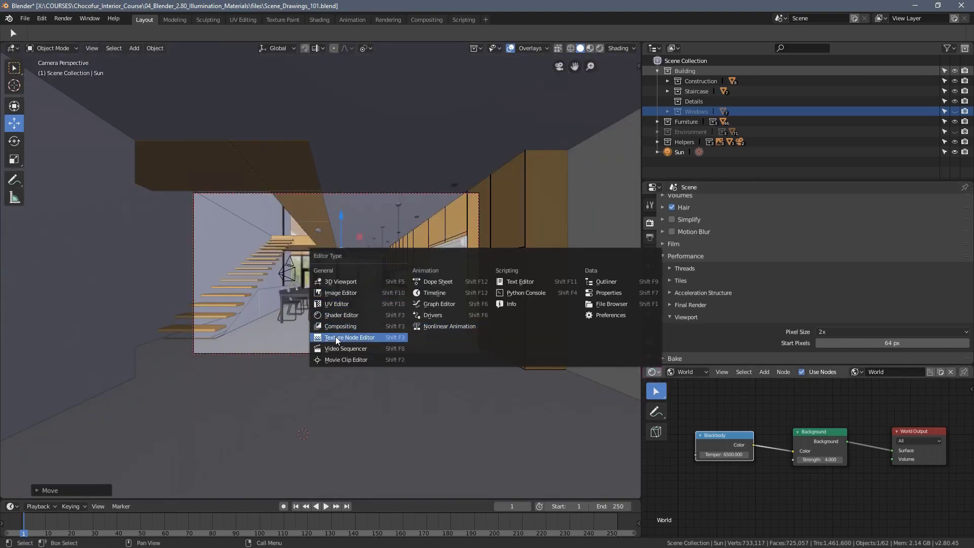
{"action": "left_click", "coordinate": [331, 282]}
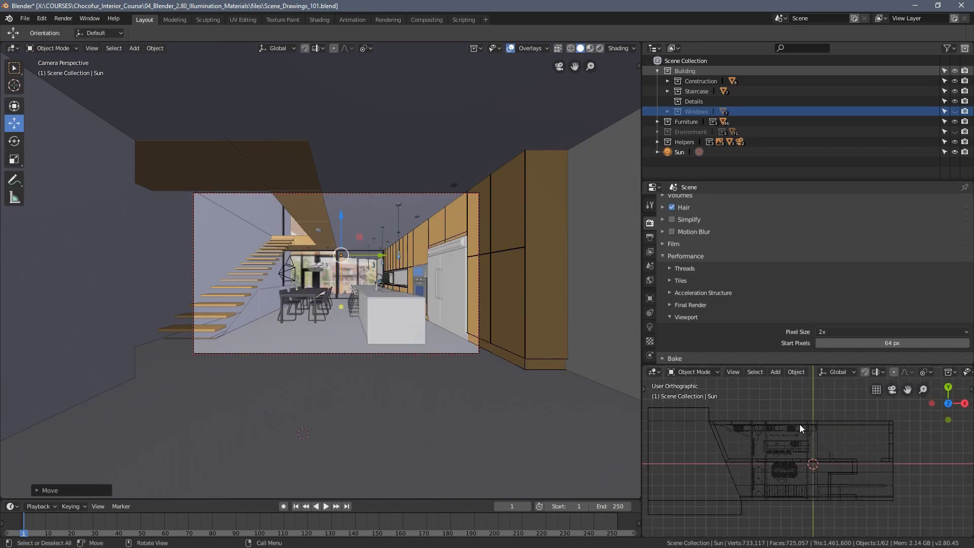
{"action": "key", "text": "KP_Decimal"}
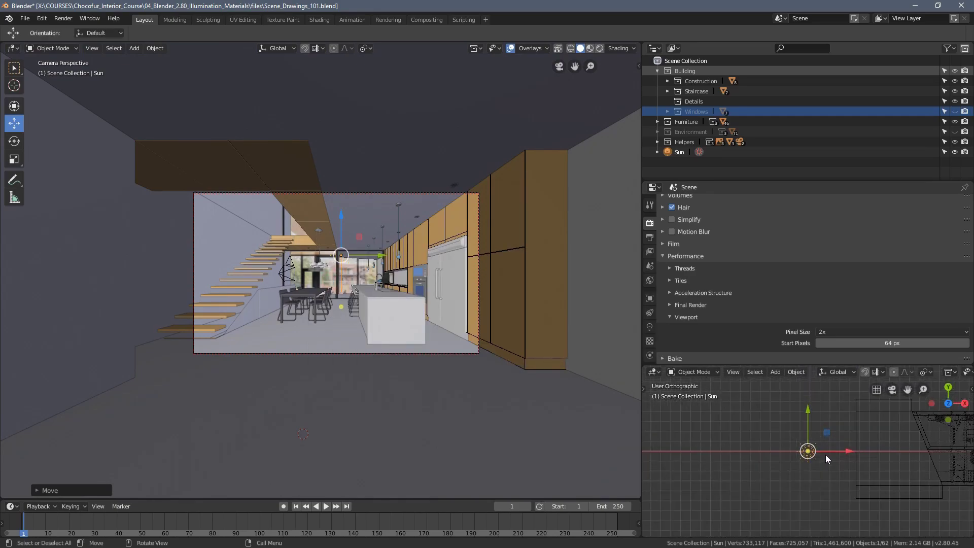
{"action": "key", "text": "KP_1"}
Step: Fit the camera frame in the main viewport and switch it to Rendered shading
{"action": "key", "text": "Home"}
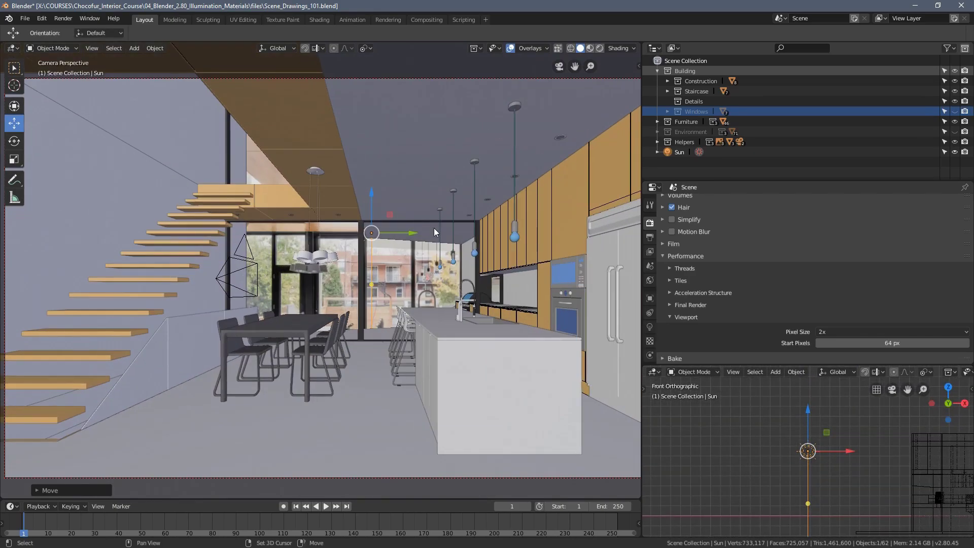
{"action": "scroll", "coordinate": [396, 236], "scroll_direction": "down", "scroll_amount": 3}
{"action": "key", "text": "z"}
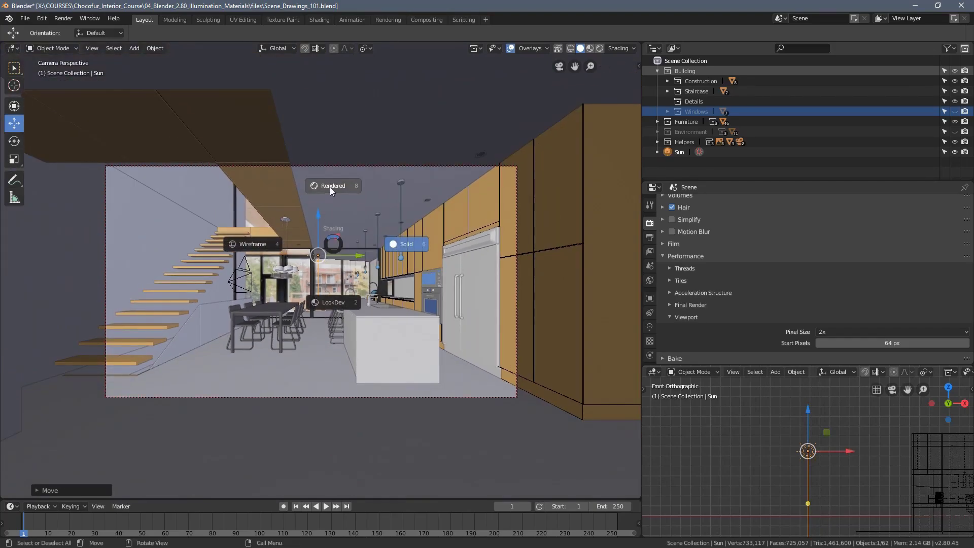
{"action": "left_click", "coordinate": [329, 187]}
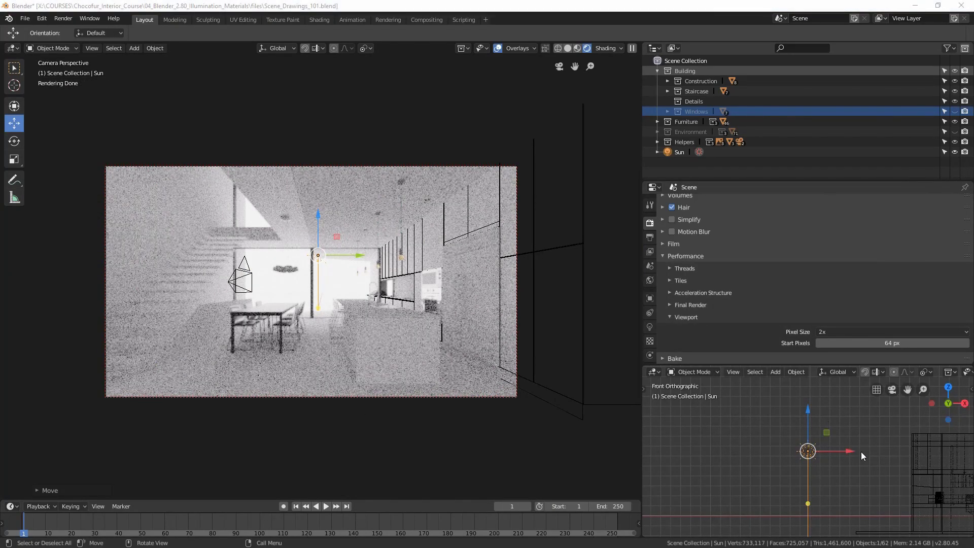
Step: Rotate the Sun about -54.5° in the front view so it shines down towards the building
{"action": "scroll", "coordinate": [859, 451], "scroll_direction": "down", "scroll_amount": 1}
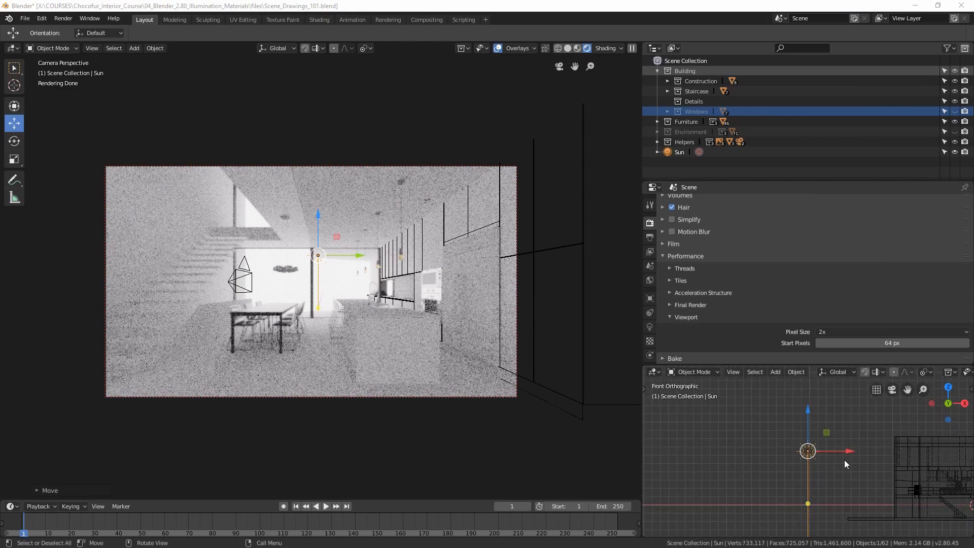
{"action": "scroll", "coordinate": [847, 465], "scroll_direction": "up", "scroll_amount": 4}
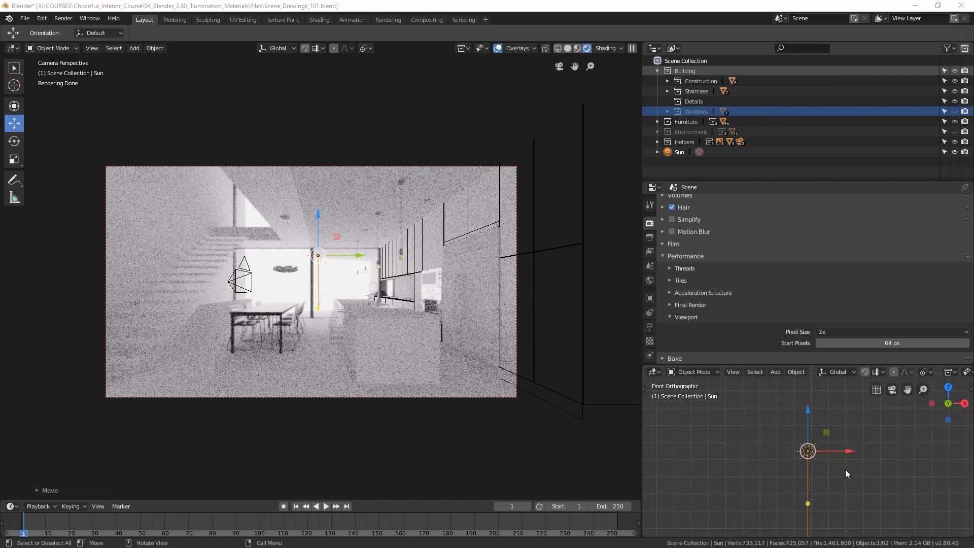
{"action": "left_click", "coordinate": [897, 467]}
{"action": "left_click", "coordinate": [808, 452]}
{"action": "key", "text": "r"}
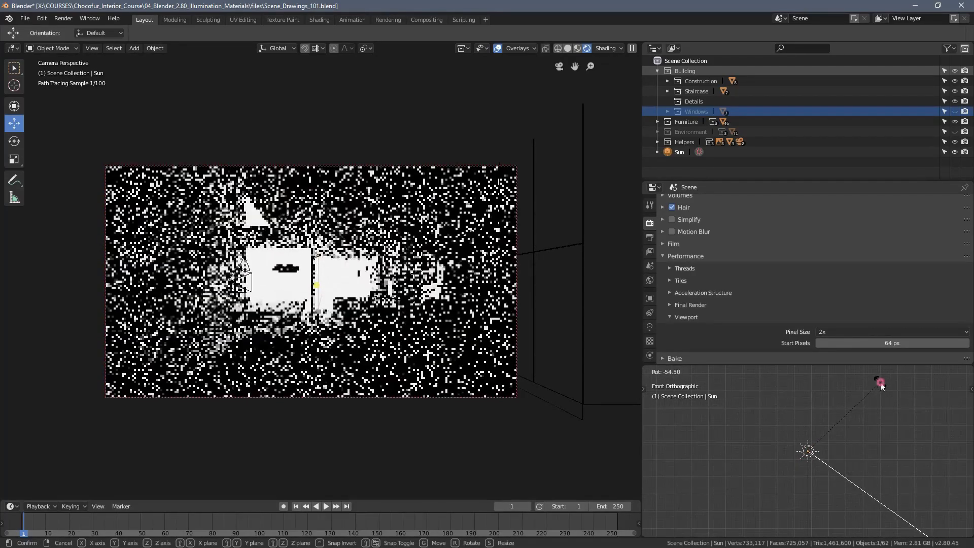
{"action": "left_click", "coordinate": [881, 382]}
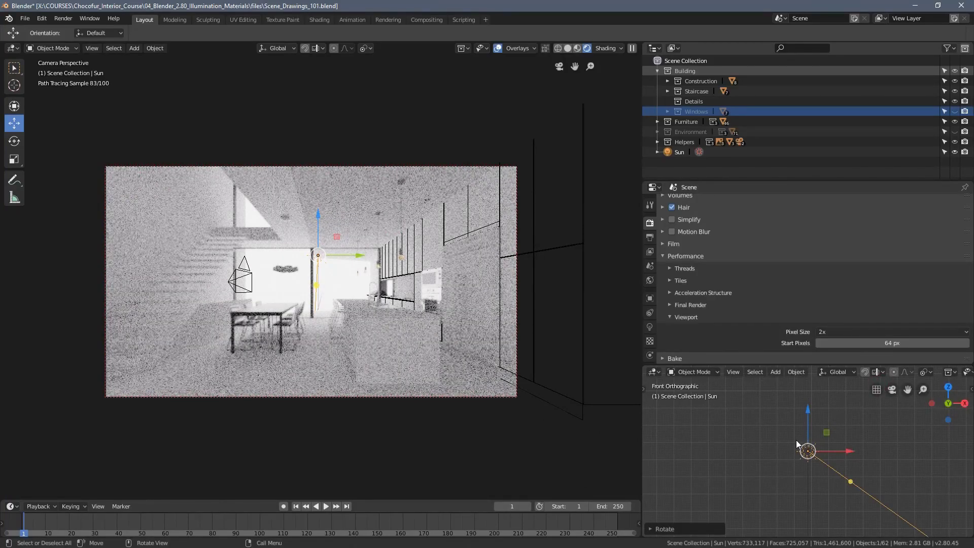
Step: Rotate the Sun in the top view so its beam angles diagonally from the X axis towards positive Y
{"action": "key", "text": "KP_7"}
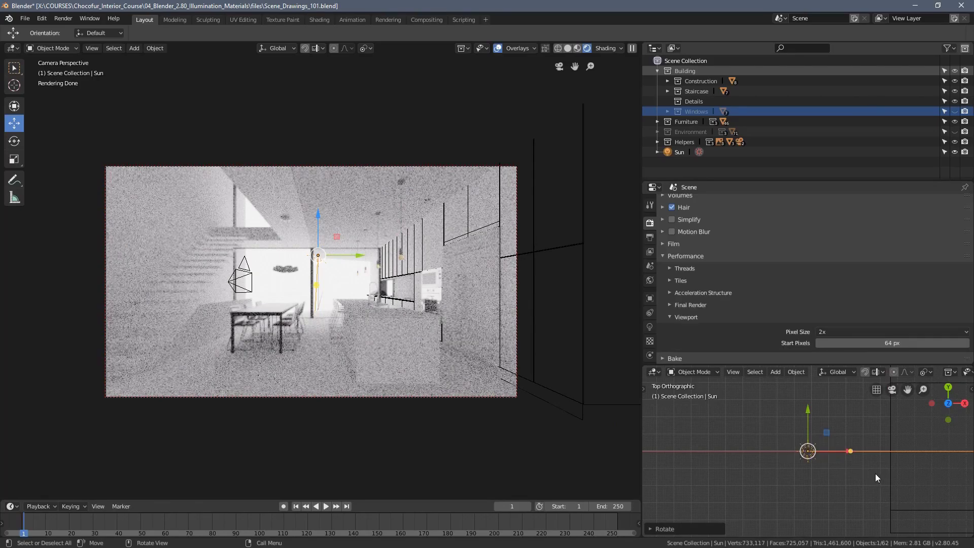
{"action": "key", "text": "r"}
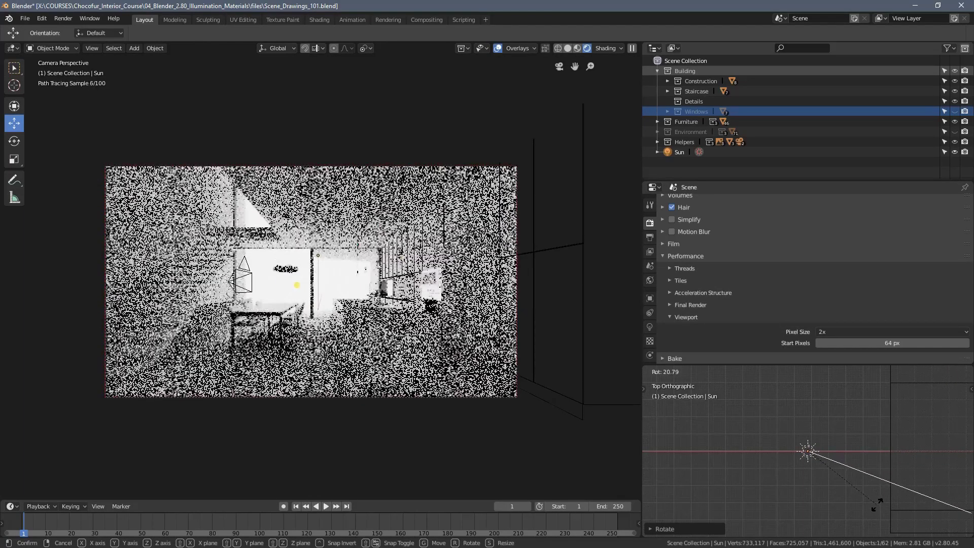
{"action": "left_click", "coordinate": [828, 427]}
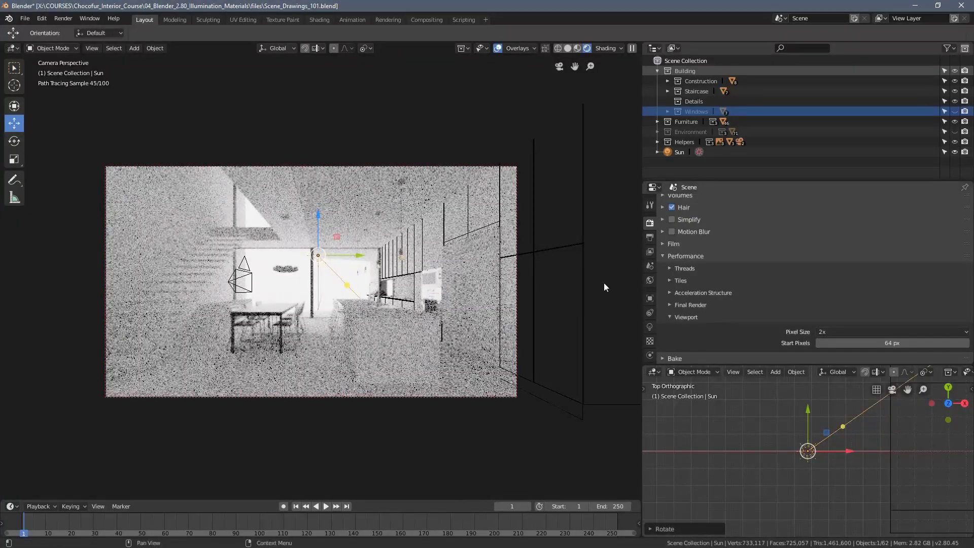
Step: Set the Sun light's emission strength to 5
{"action": "left_click", "coordinate": [650, 327]}
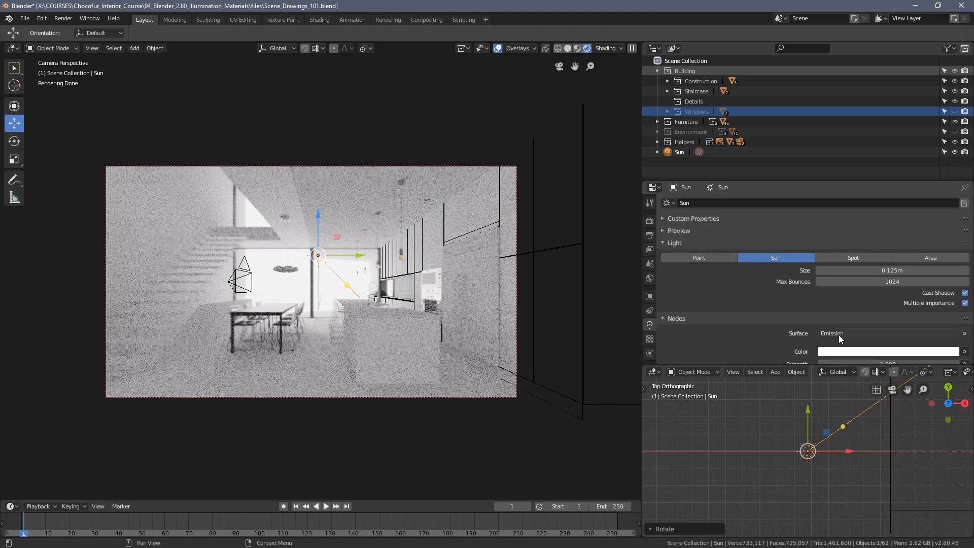
{"action": "scroll", "coordinate": [840, 336], "scroll_direction": "down", "scroll_amount": 1}
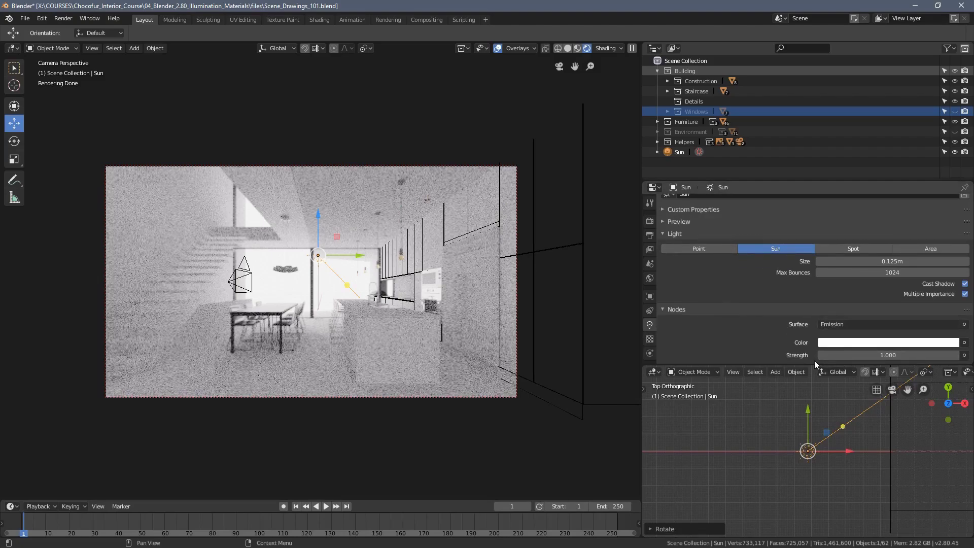
{"action": "left_click", "coordinate": [885, 355]}
{"action": "type", "text": "5"}
{"action": "key", "text": "Return"}
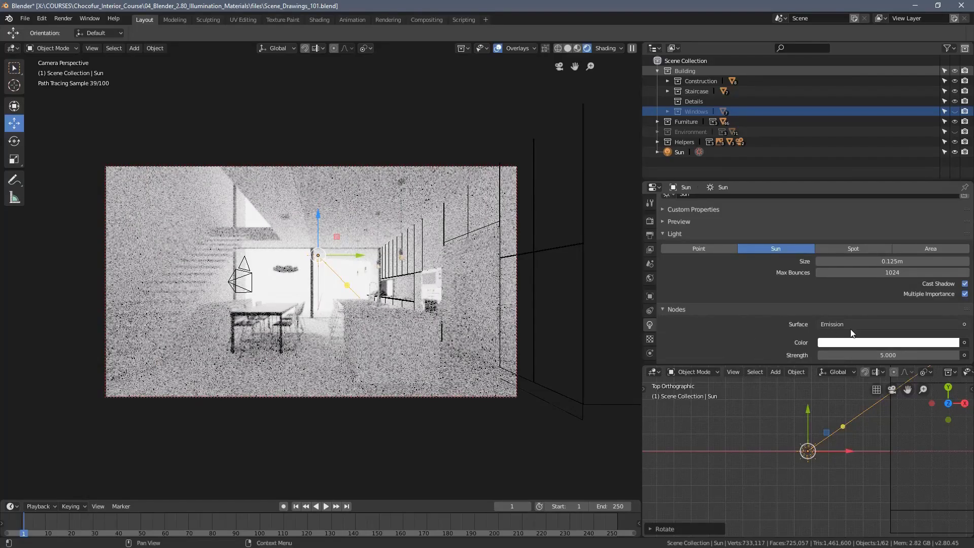
Step: Limit the live render to the lower-left region of the camera frame and rotate the Sun in the top view towards negative Y
{"action": "key", "text": "r"}
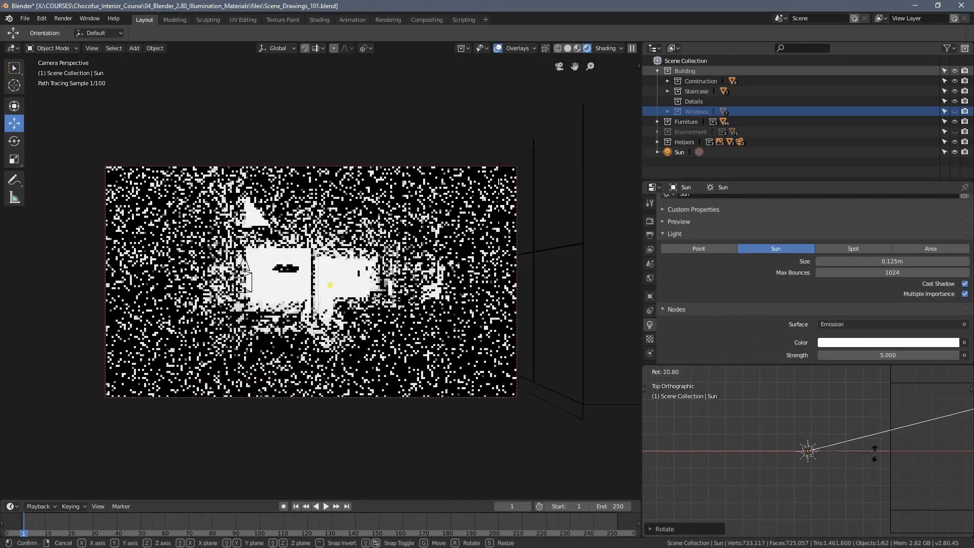
{"action": "left_click", "coordinate": [890, 474]}
{"action": "key", "text": "ctrl+b"}
{"action": "left_click_drag", "start_coordinate": [104, 252], "coordinate": [450, 418]}
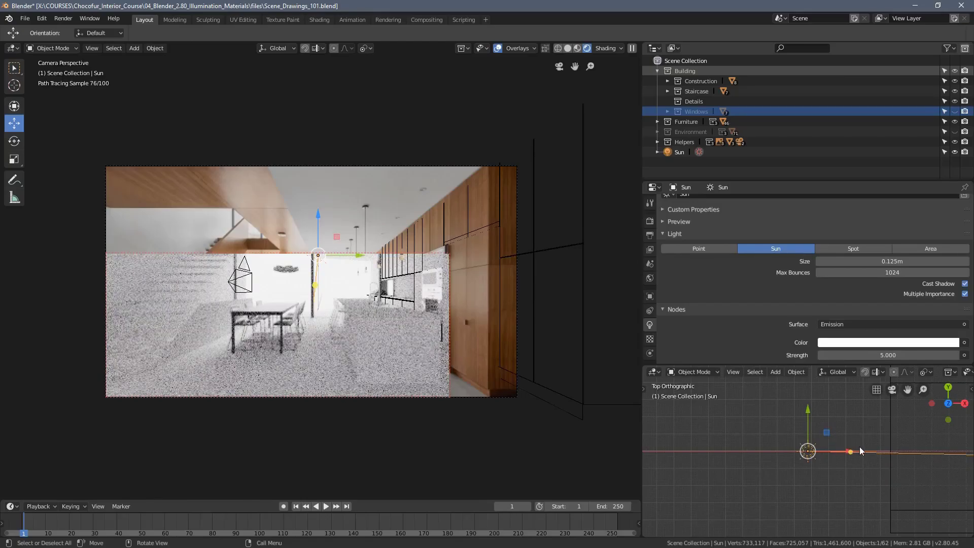
{"action": "key", "text": "r"}
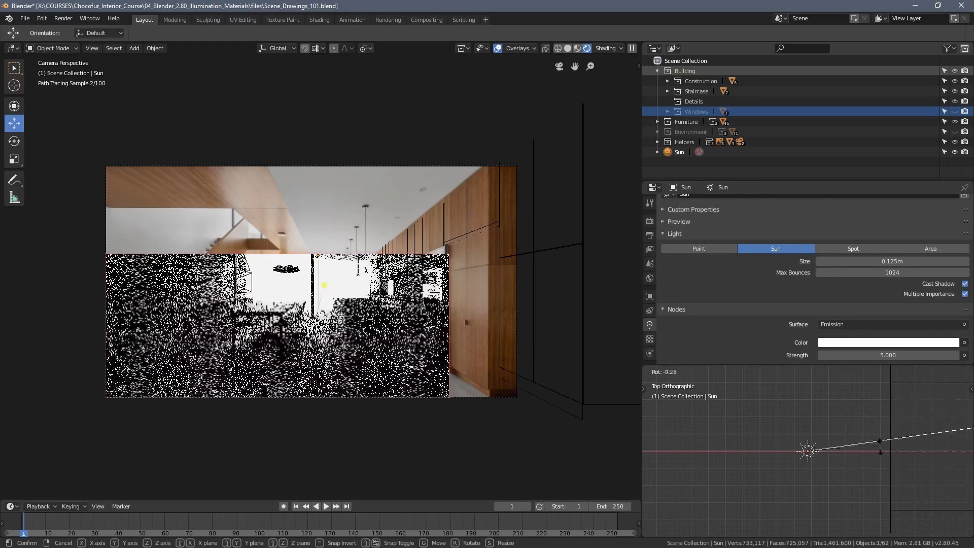
{"action": "left_click", "coordinate": [878, 478]}
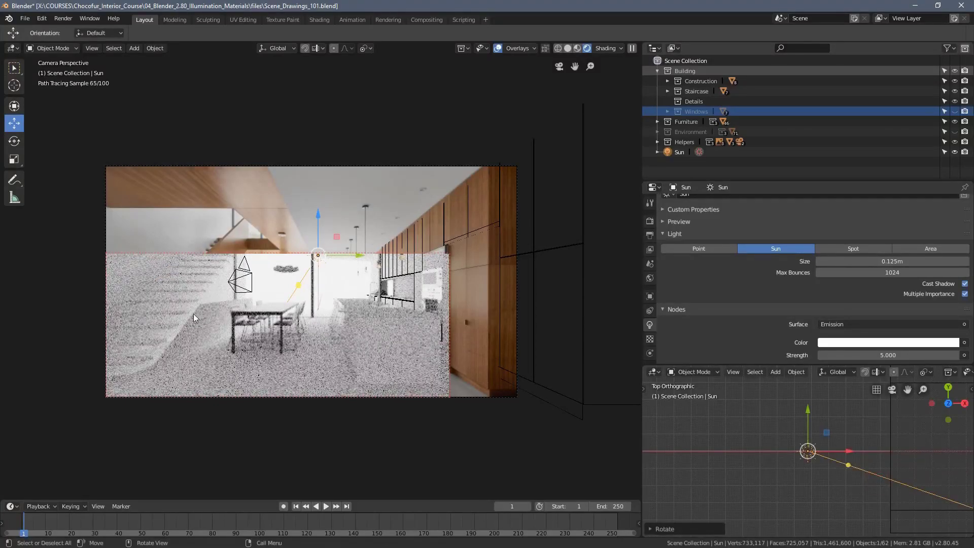
Step: Set the World background surface strength to 1
{"action": "left_click", "coordinate": [650, 278]}
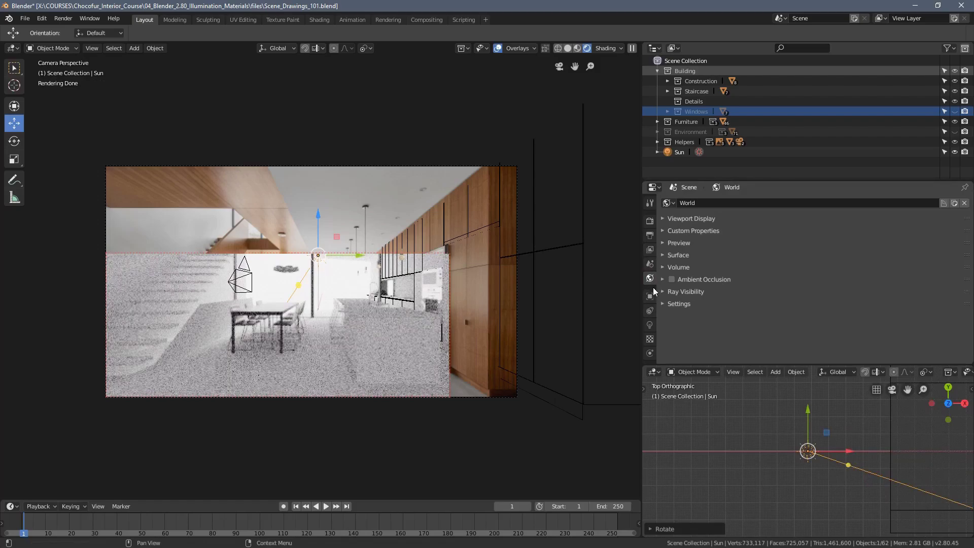
{"action": "left_click", "coordinate": [663, 255]}
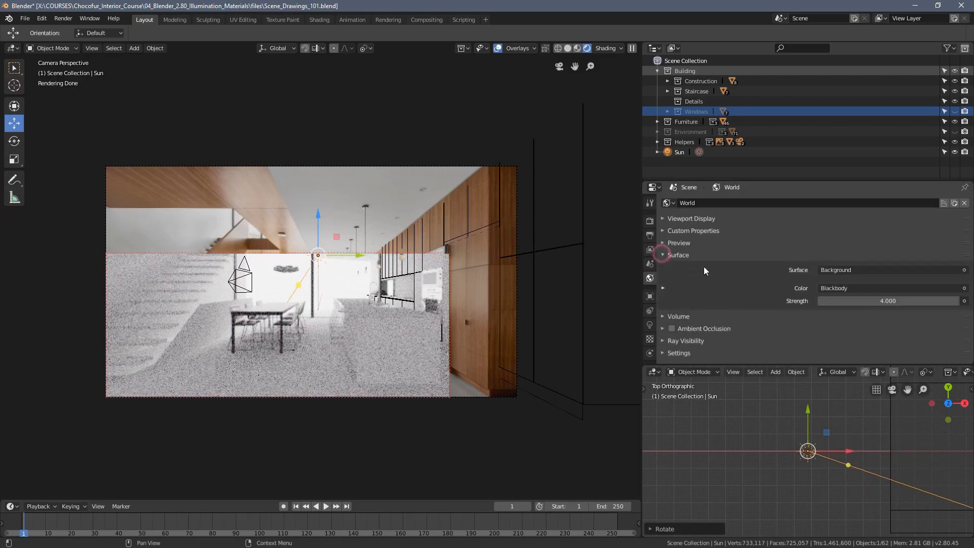
{"action": "left_click", "coordinate": [903, 301]}
{"action": "key", "text": "Return"}
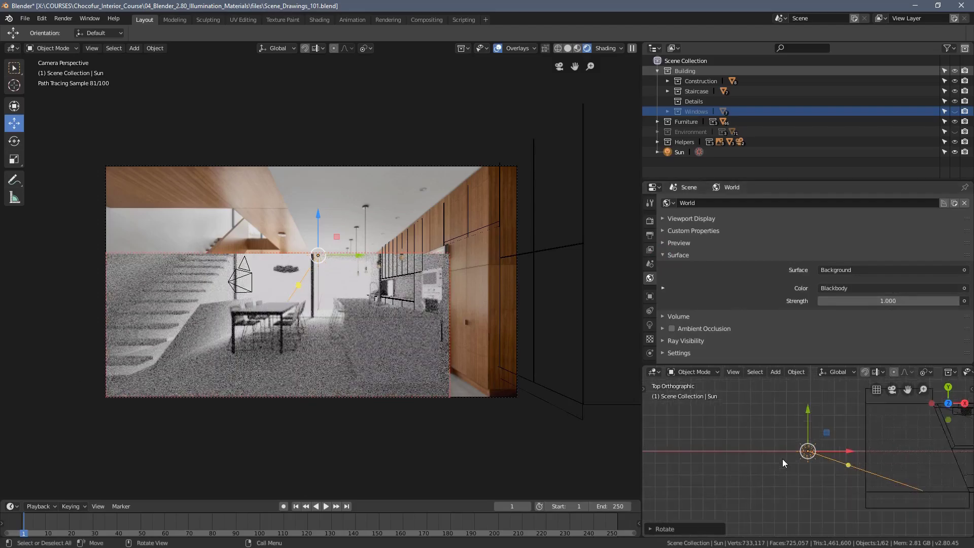
Step: Swing the Sun in the top view and leave its beam running diagonally from the X axis towards negative Y
{"action": "key", "text": "r"}
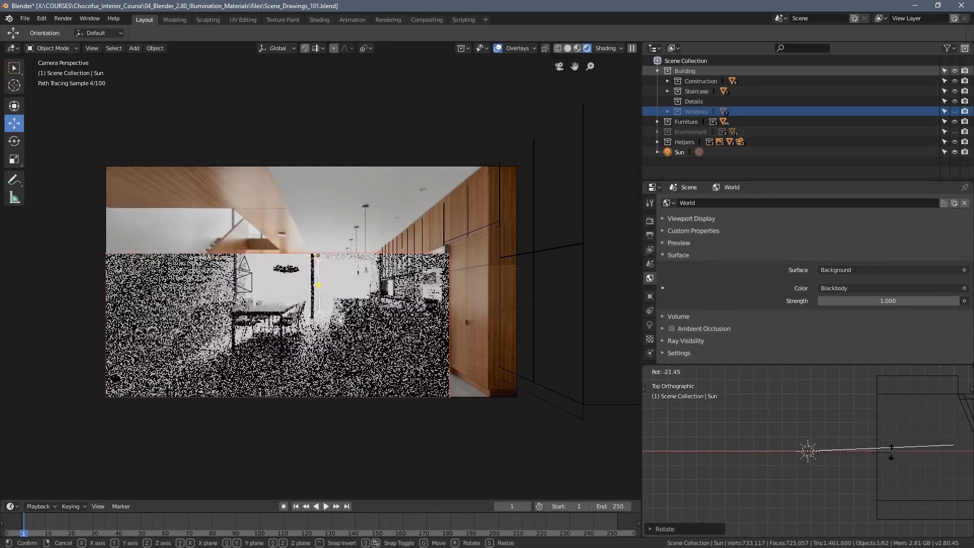
{"action": "left_click", "coordinate": [891, 486]}
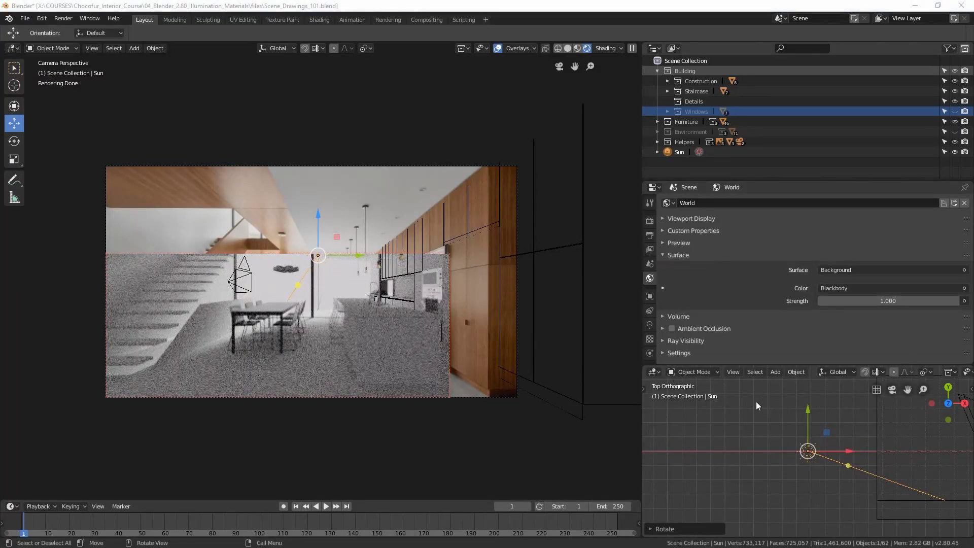
Step: Set the transform orientation to Normal and activate the Rotate gizmo for the Sun in a perspective view
{"action": "mouse_move", "coordinate": [637, 285]}
{"action": "middle_mouse_down"}
{"action": "mouse_move", "coordinate": [492, 275]}
{"action": "mouse_move", "coordinate": [425, 232]}
{"action": "mouse_move", "coordinate": [413, 256]}
{"action": "middle_mouse_up"}
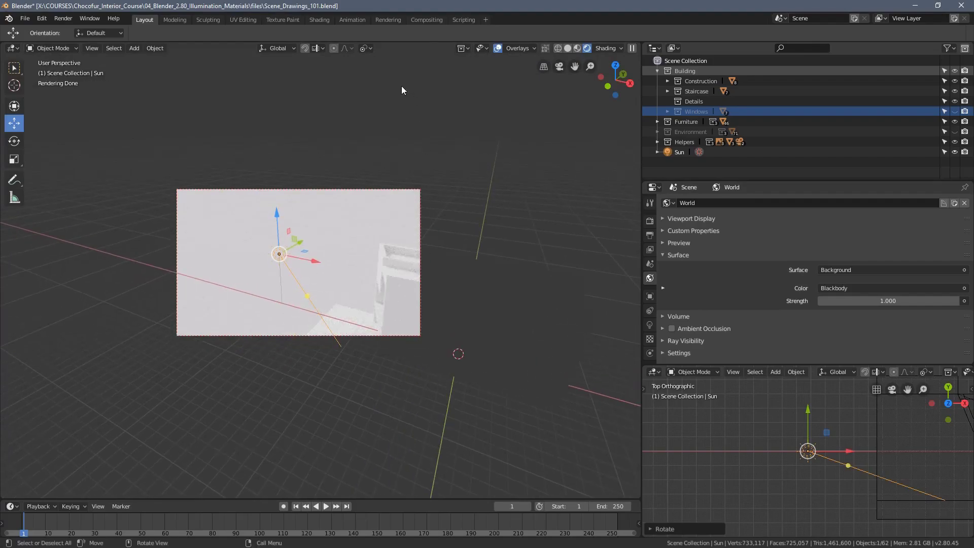
{"action": "left_click", "coordinate": [281, 49]}
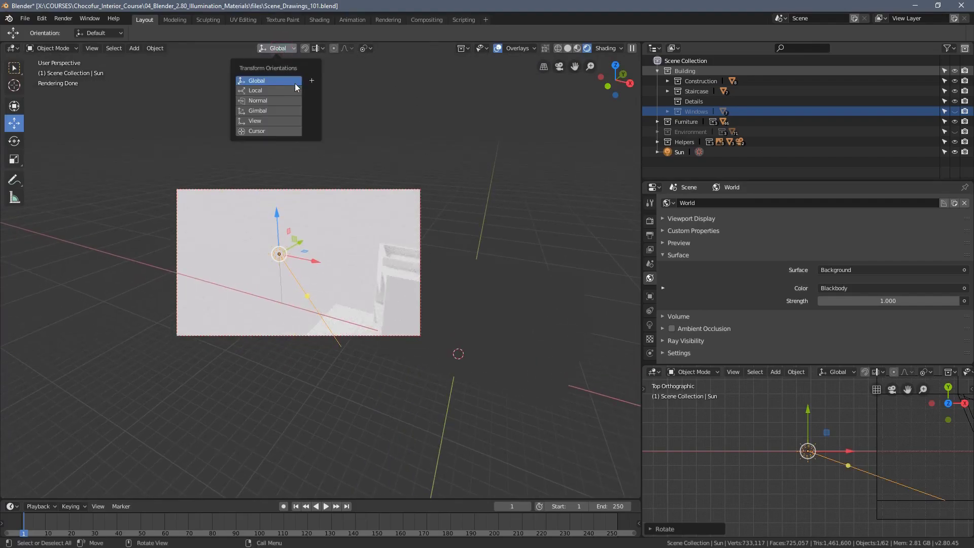
{"action": "left_click", "coordinate": [264, 100]}
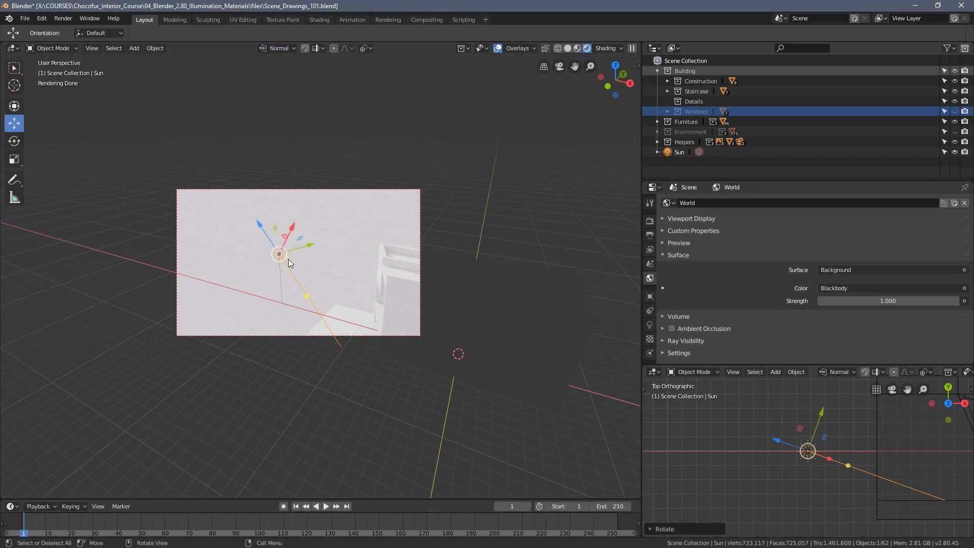
{"action": "middle_click_drag", "start_coordinate": [292, 268], "coordinate": [315, 226]}
{"action": "left_click", "coordinate": [15, 106]}
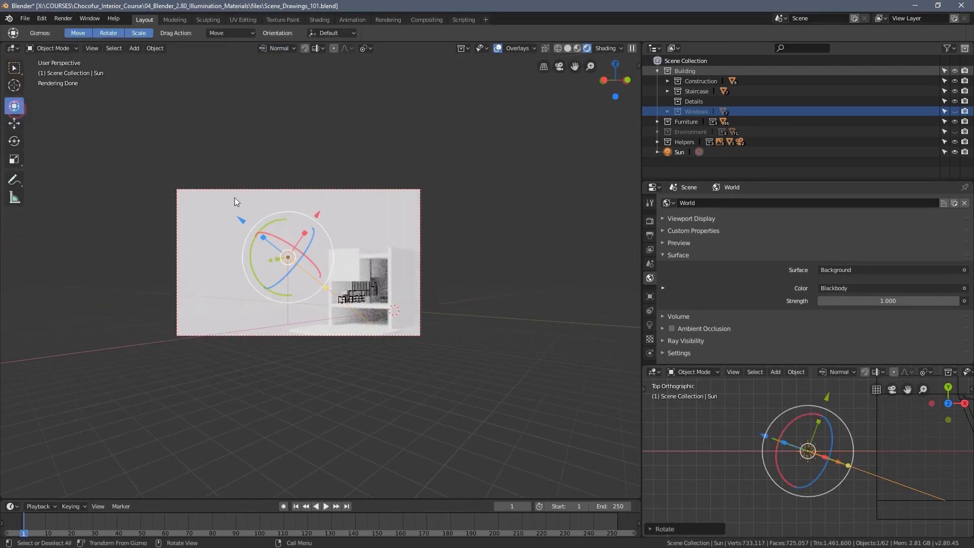
{"action": "middle_click_drag", "start_coordinate": [336, 248], "coordinate": [244, 243]}
{"action": "left_click", "coordinate": [14, 141]}
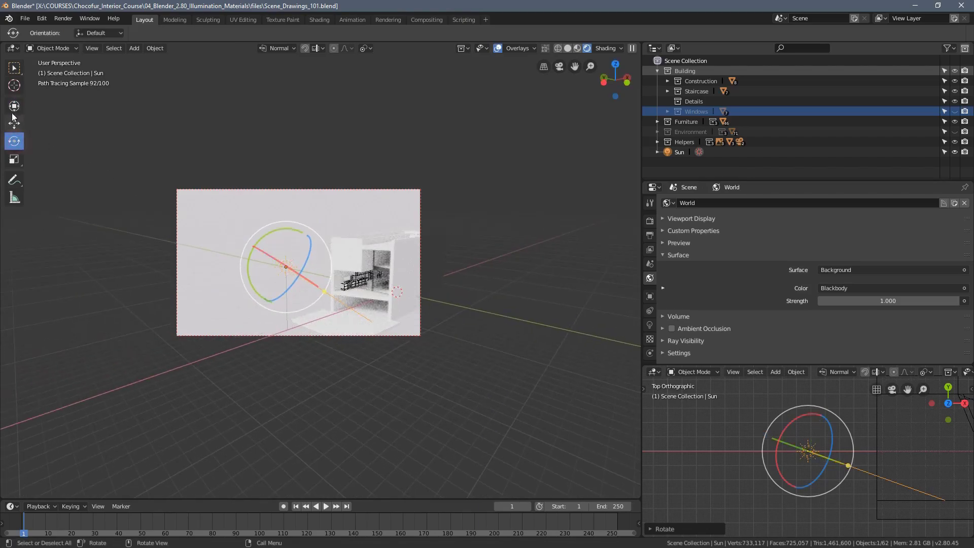
{"action": "left_click", "coordinate": [15, 106]}
{"action": "left_click", "coordinate": [14, 142]}
Step: Rotate the Sun with its gizmo in perspective and swing its beam steeply towards negative Y in the top view
{"action": "middle_click_drag", "start_coordinate": [203, 230], "coordinate": [263, 253]}
{"action": "left_click_drag", "start_coordinate": [269, 254], "coordinate": [287, 264]}
{"action": "mouse_move", "coordinate": [288, 264]}
{"action": "middle_mouse_down"}
{"action": "mouse_move", "coordinate": [333, 233]}
{"action": "mouse_move", "coordinate": [394, 269]}
{"action": "mouse_move", "coordinate": [395, 285]}
{"action": "middle_mouse_up"}
{"action": "key", "text": "KP_7"}
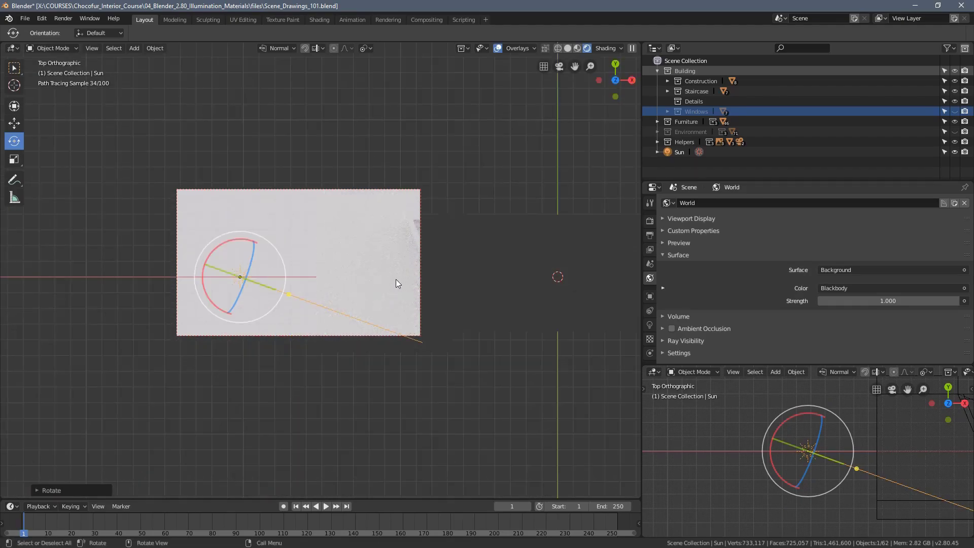
{"action": "key", "text": "r"}
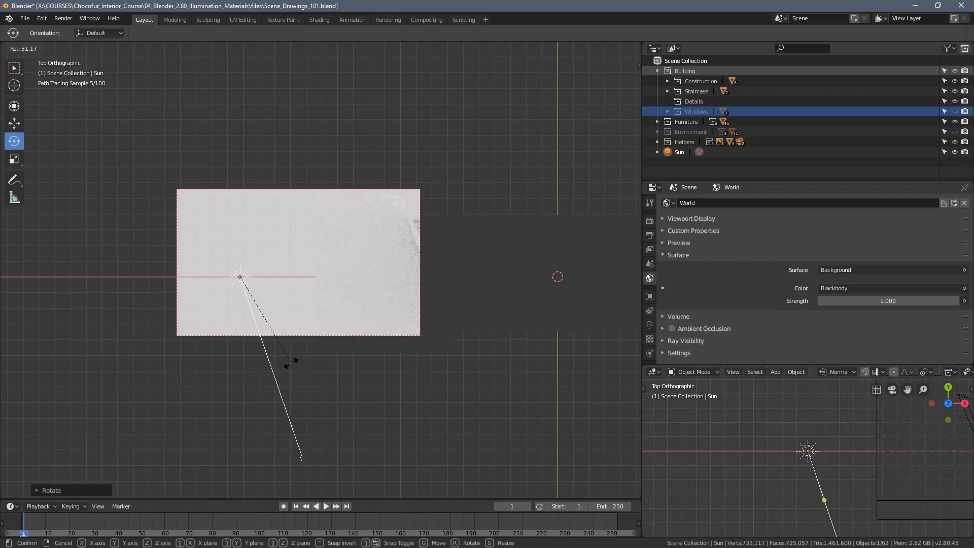
{"action": "left_click", "coordinate": [279, 372]}
Step: Turn the Sun again with its gizmo and rotate its beam in the top view to run close to the positive X axis
{"action": "middle_click_drag", "start_coordinate": [280, 372], "coordinate": [328, 256]}
{"action": "mouse_move", "coordinate": [311, 263]}
{"action": "left_mouse_down"}
{"action": "mouse_move", "coordinate": [294, 277]}
{"action": "mouse_move", "coordinate": [304, 265]}
{"action": "mouse_move", "coordinate": [308, 272]}
{"action": "left_mouse_up"}
{"action": "middle_click_drag", "start_coordinate": [308, 273], "coordinate": [281, 265]}
{"action": "middle_click_drag", "start_coordinate": [235, 240], "coordinate": [309, 266]}
{"action": "key", "text": "KP_7"}
{"action": "key", "text": "r"}
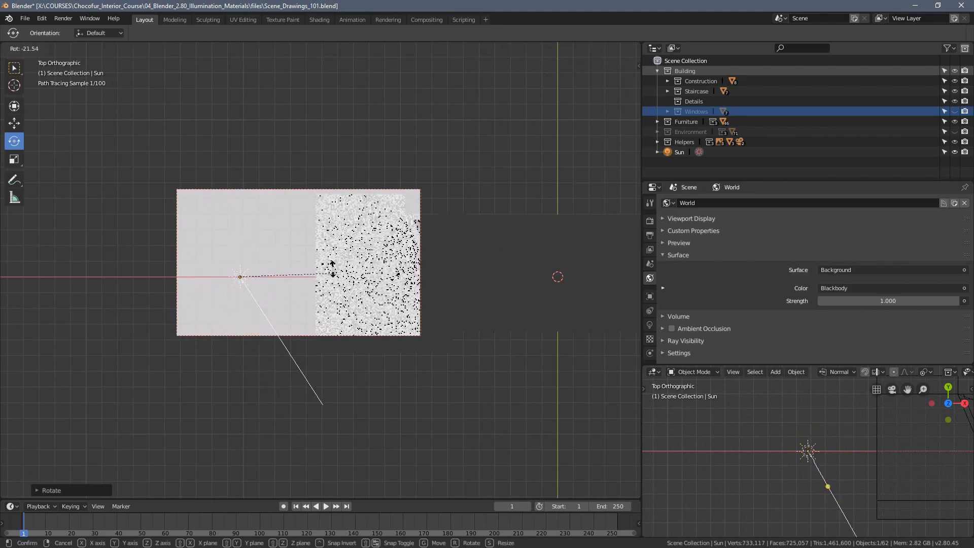
{"action": "left_click", "coordinate": [291, 227]}
Step: Return to the camera view and extend the live render region over most of the frame, excluding the far wooden cabinet
{"action": "key", "text": "KP_0"}
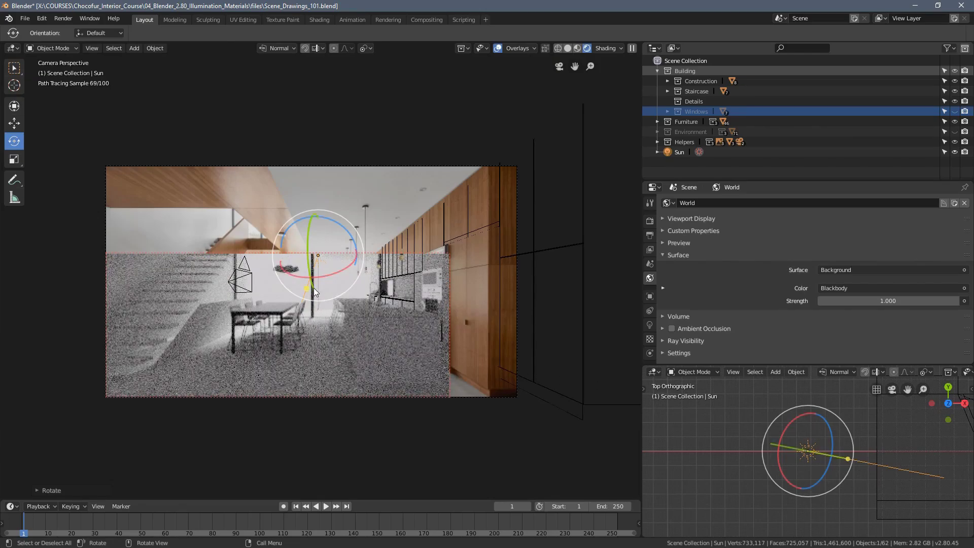
{"action": "key", "text": "ctrl+b"}
{"action": "mouse_move", "coordinate": [85, 145]}
{"action": "left_mouse_down"}
{"action": "mouse_move", "coordinate": [463, 430]}
{"action": "mouse_move", "coordinate": [102, 163]}
{"action": "left_mouse_up"}
Step: Rotate the Sun in the front view so its beam falls at a shallower downward angle
{"action": "middle_click_drag", "start_coordinate": [854, 469], "coordinate": [882, 451]}
{"action": "key", "text": "KP_1"}
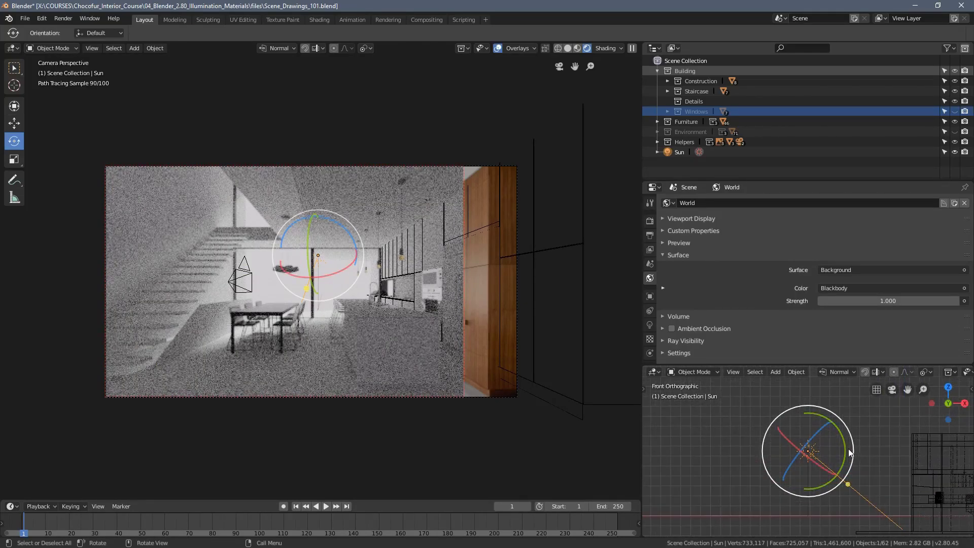
{"action": "left_click_drag", "start_coordinate": [851, 453], "coordinate": [852, 429]}
Step: Look at the building in a perspective view and define a larger live render region around it
{"action": "middle_click_drag", "start_coordinate": [530, 371], "coordinate": [340, 326]}
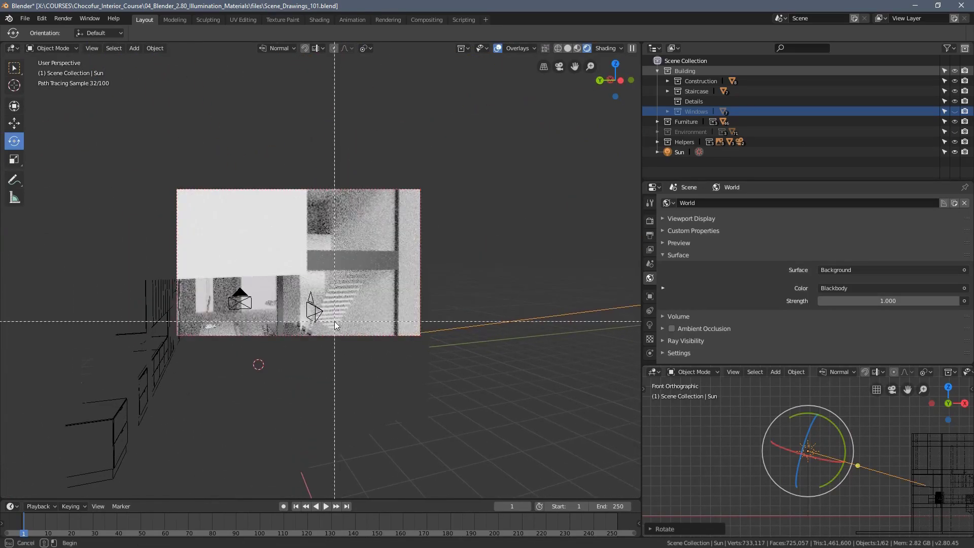
{"action": "left_click_drag", "start_coordinate": [118, 147], "coordinate": [459, 417]}
Step: Focus on the dining table and examine the sunlight and stair shadows on the interior wall
{"action": "mouse_move", "coordinate": [413, 377]}
{"action": "middle_mouse_down"}
{"action": "mouse_move", "coordinate": [469, 300]}
{"action": "mouse_move", "coordinate": [409, 326]}
{"action": "mouse_move", "coordinate": [434, 318]}
{"action": "mouse_move", "coordinate": [196, 289]}
{"action": "mouse_move", "coordinate": [522, 193]}
{"action": "mouse_move", "coordinate": [407, 237]}
{"action": "middle_mouse_up"}
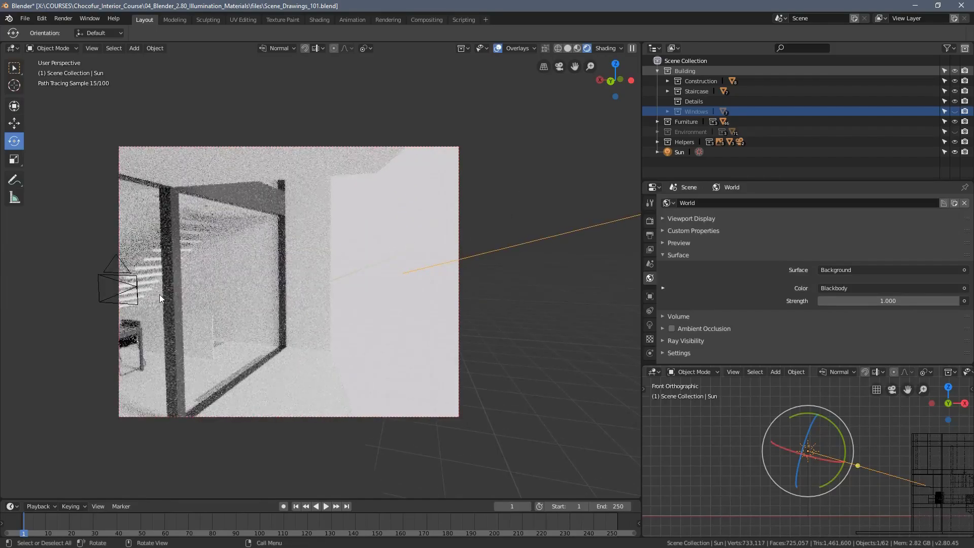
{"action": "middle_click_drag", "start_coordinate": [169, 295], "coordinate": [148, 240]}
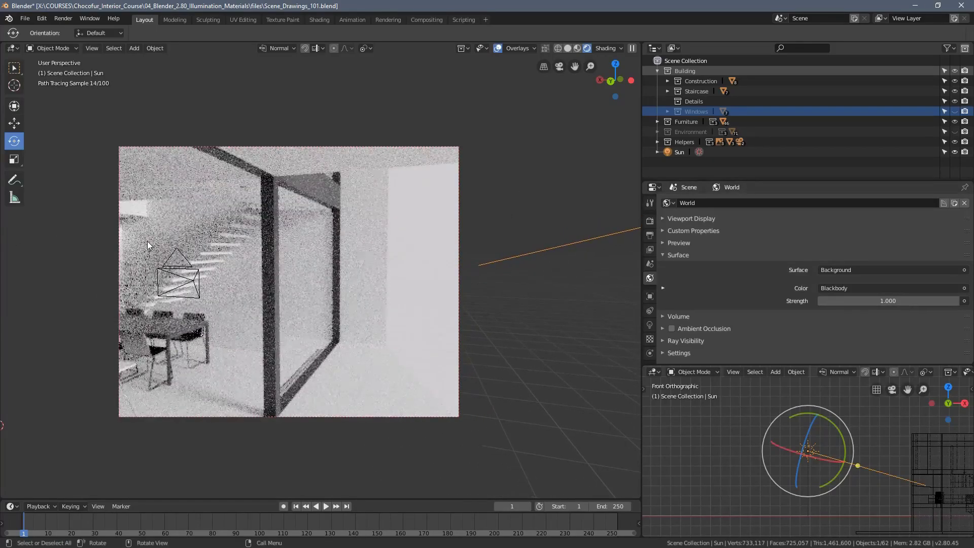
{"action": "left_click", "coordinate": [188, 318]}
{"action": "key", "text": "KP_Decimal"}
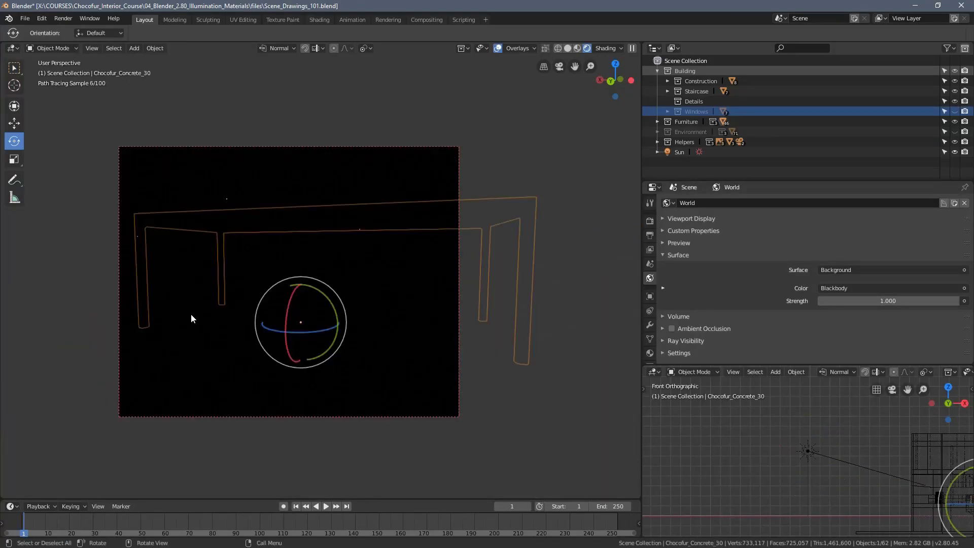
{"action": "scroll", "coordinate": [325, 284], "scroll_direction": "up", "scroll_amount": 2}
{"action": "scroll", "coordinate": [355, 325], "scroll_direction": "down", "scroll_amount": 4}
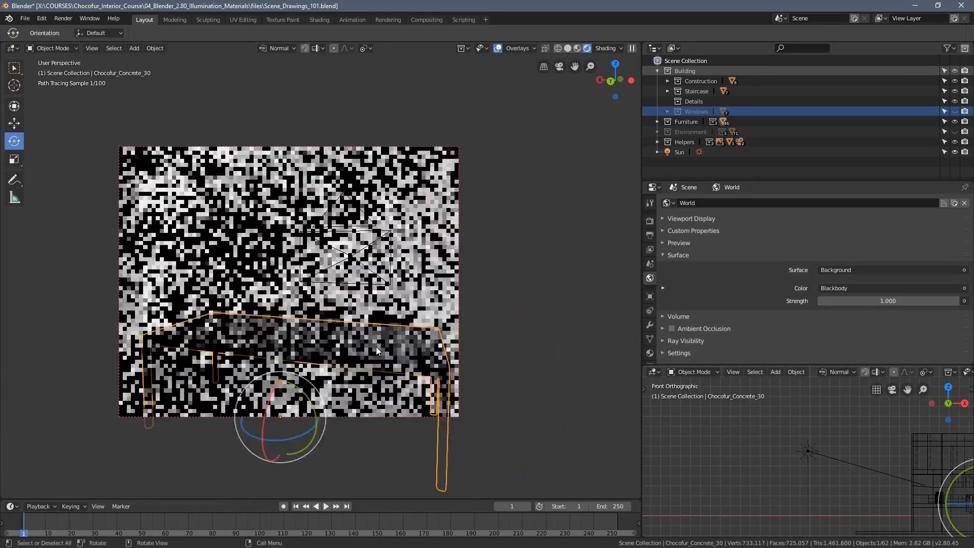
{"action": "middle_click_drag", "start_coordinate": [374, 381], "coordinate": [370, 254]}
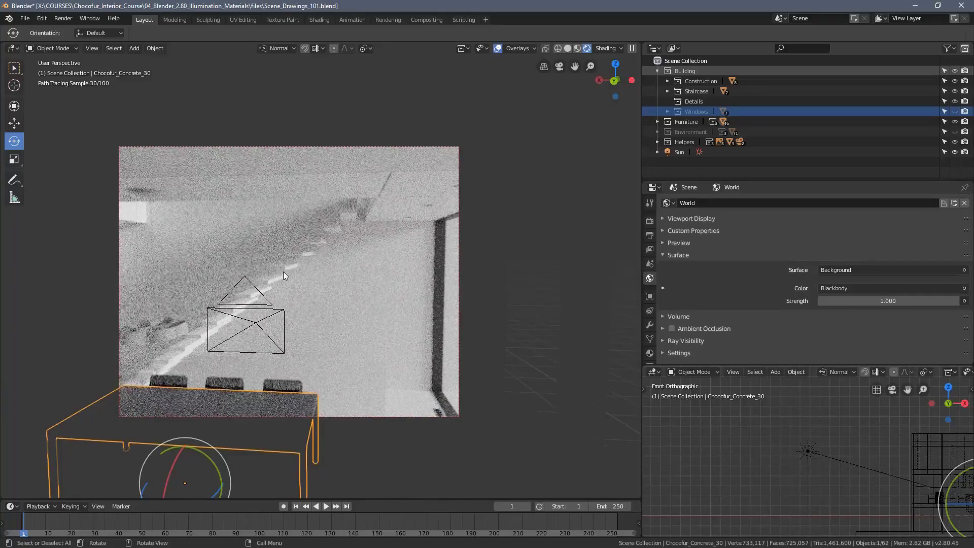
{"action": "middle_click_drag", "start_coordinate": [284, 273], "coordinate": [294, 264]}
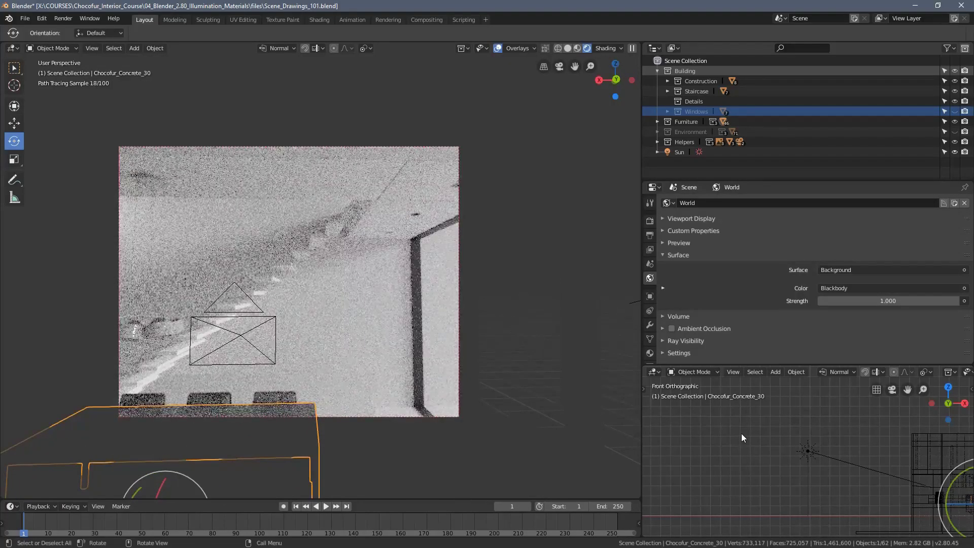
Step: Select the Sun and set its light size to 1 m
{"action": "left_click", "coordinate": [814, 451]}
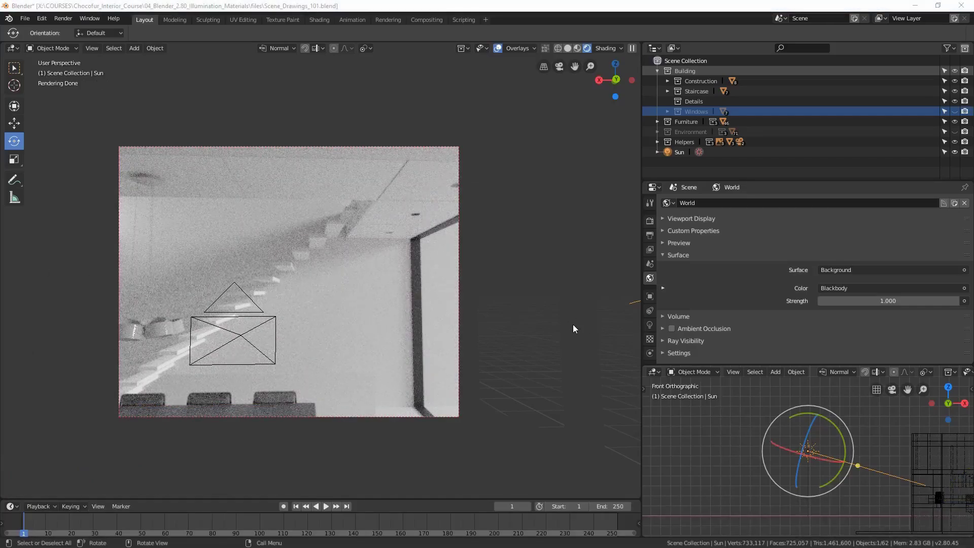
{"action": "left_click", "coordinate": [651, 325]}
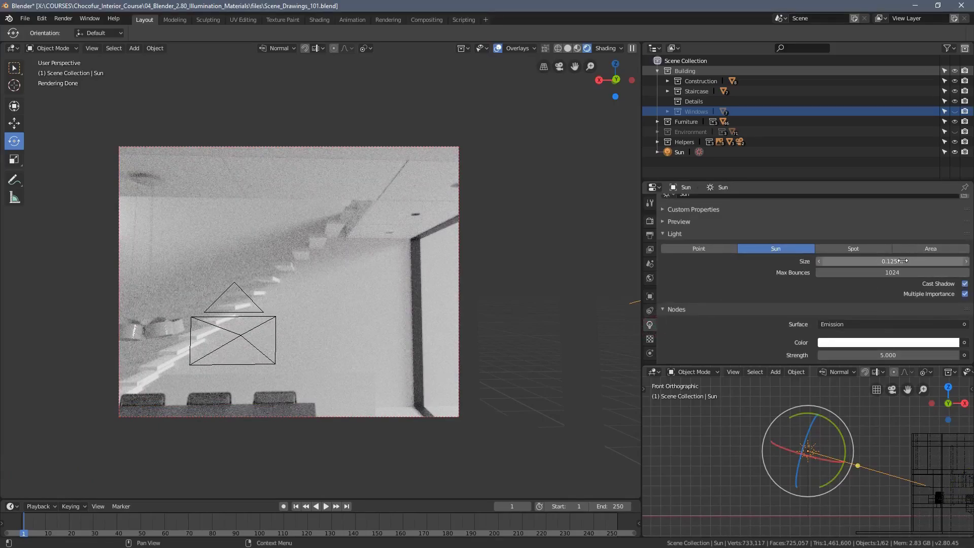
{"action": "left_click", "coordinate": [880, 261]}
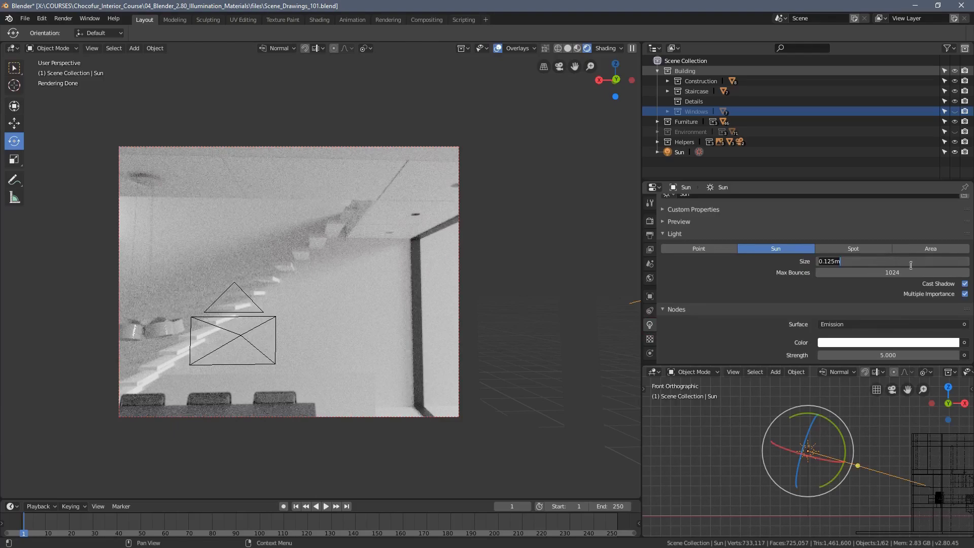
{"action": "type", "text": "1"}
{"action": "key", "text": "Return"}
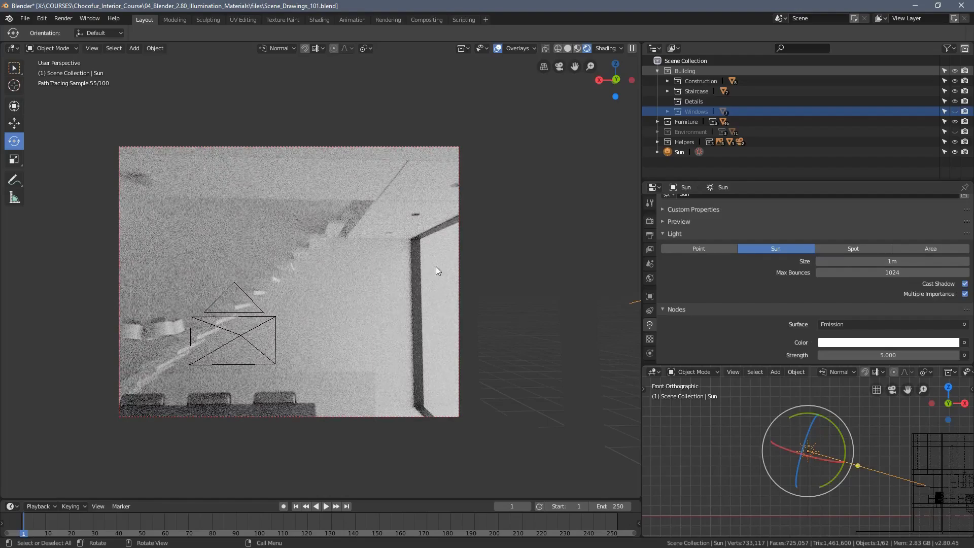
Step: Try a Sun light size of 0 and settle on 0.1 m
{"action": "left_click", "coordinate": [848, 262]}
{"action": "type", "text": "0"}
{"action": "key", "text": "Return"}
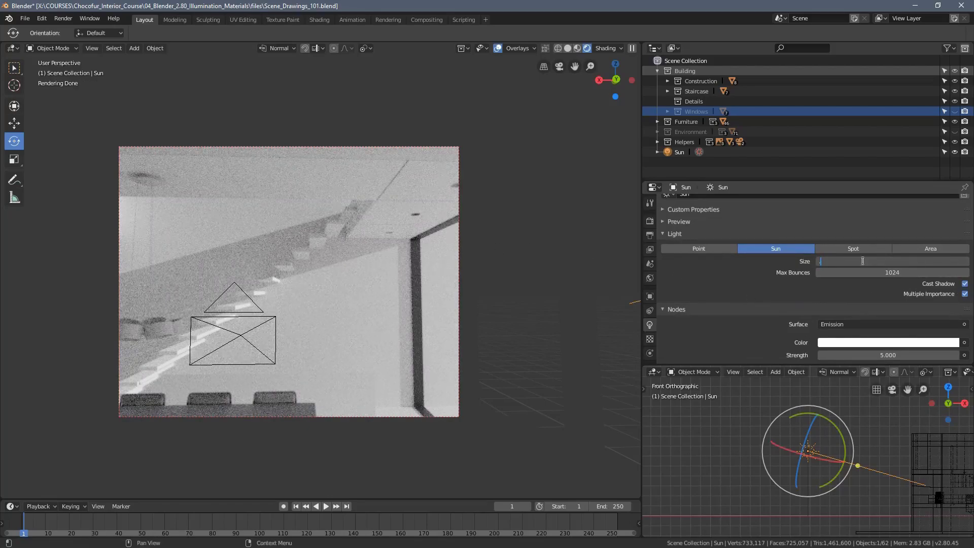
{"action": "key", "text": "Return"}
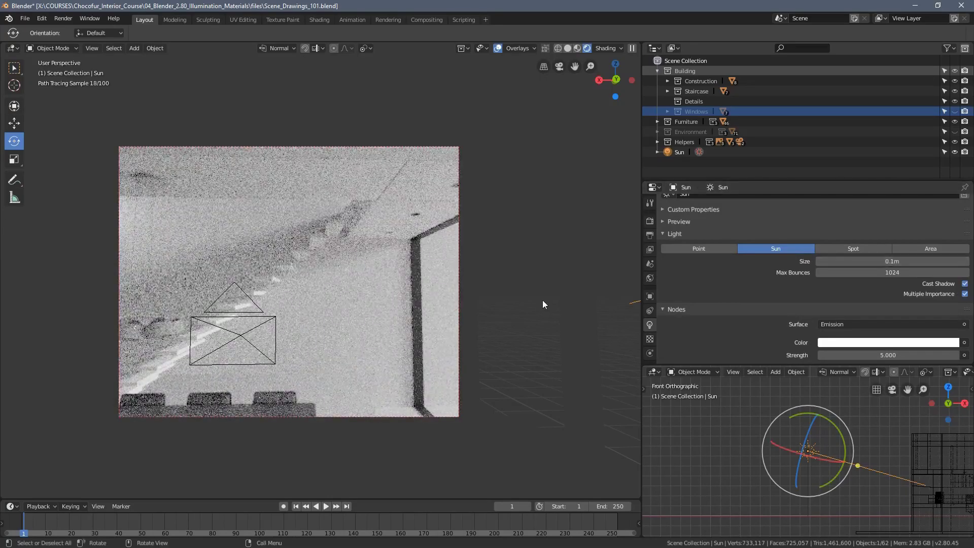
Step: Check the wall shadows from another angle and slightly rotate the Sun around its normal axis in the front view
{"action": "mouse_move", "coordinate": [298, 318]}
{"action": "middle_mouse_down", "text": "shift"}
{"action": "mouse_move", "coordinate": [449, 301]}
{"action": "mouse_move", "coordinate": [370, 278]}
{"action": "middle_mouse_up", "text": "shift"}
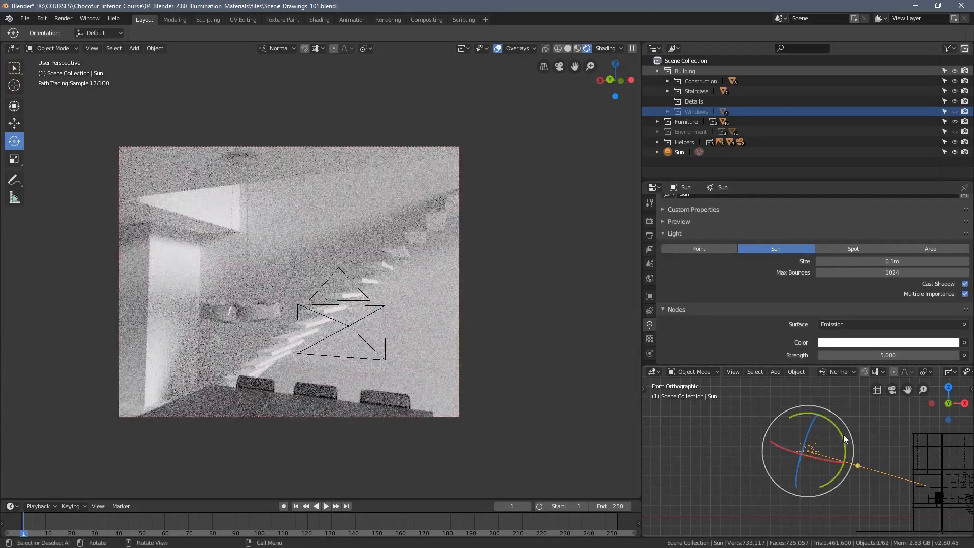
{"action": "key", "text": "r"}
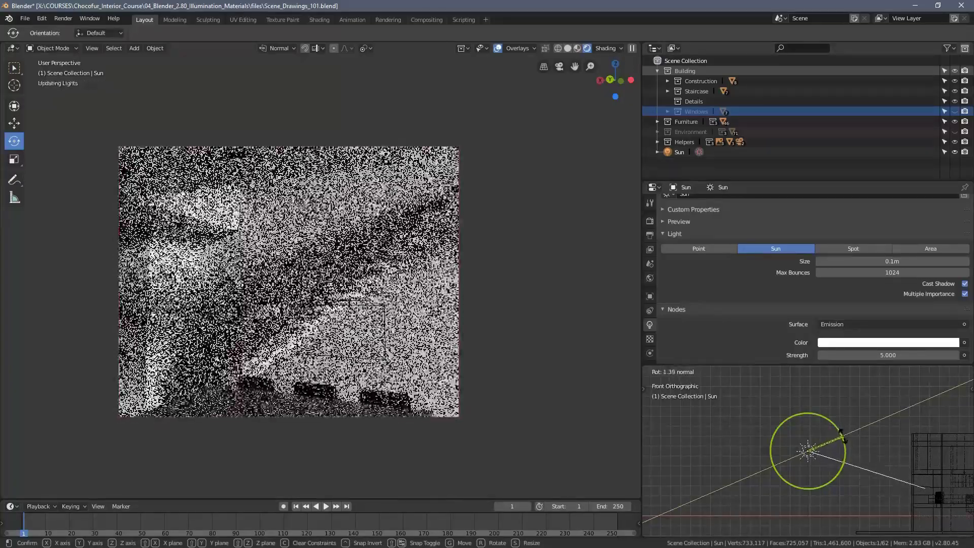
{"action": "left_click", "coordinate": [860, 436]}
Step: Return to the camera view and limit the live render to the wall area above the staircase steps
{"action": "scroll", "coordinate": [859, 431], "scroll_direction": "down", "scroll_amount": 2}
{"action": "key", "text": "KP_0"}
{"action": "middle_click_drag", "start_coordinate": [269, 312], "coordinate": [336, 320], "text": "shift"}
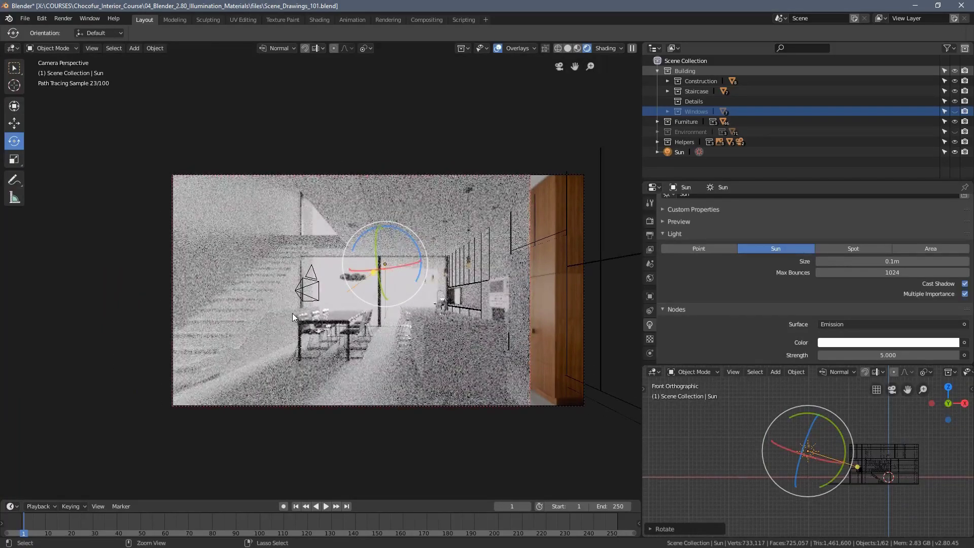
{"action": "key", "text": "ctrl+b"}
{"action": "left_click_drag", "start_coordinate": [184, 226], "coordinate": [188, 228]}
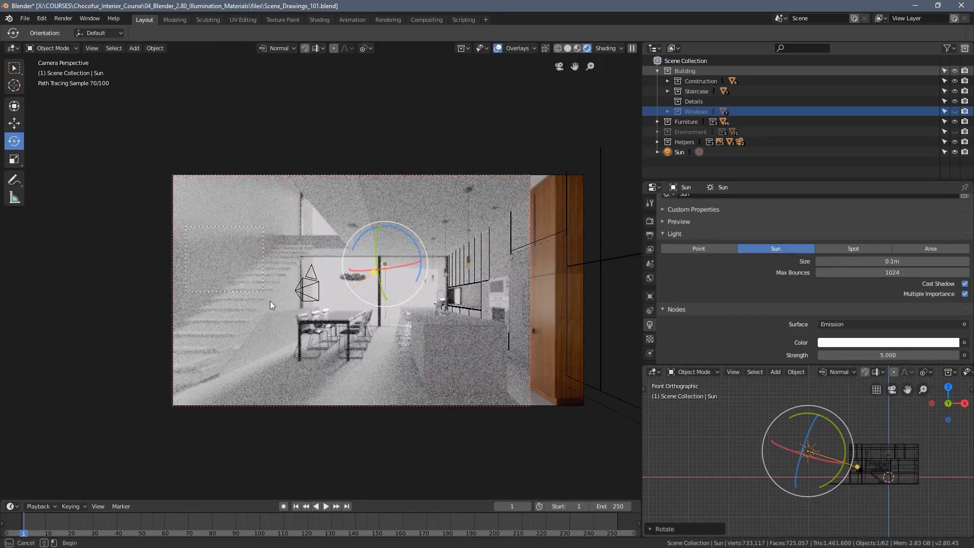
{"action": "left_click_drag", "start_coordinate": [273, 307], "coordinate": [248, 296]}
{"action": "scroll", "coordinate": [250, 289], "scroll_direction": "up", "scroll_amount": 4}
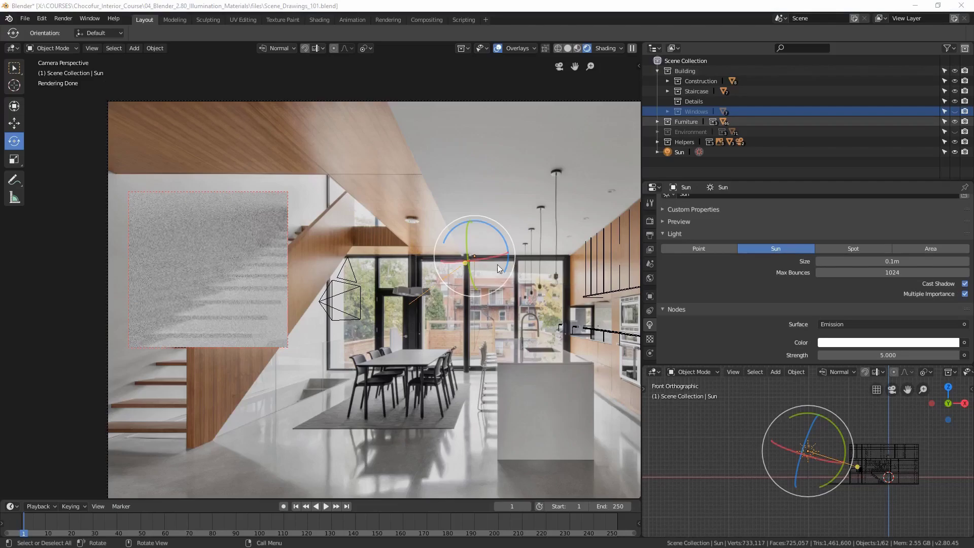
Step: Set the Sun's rotation to X 0°, Y -80° and Z -20°
{"action": "key", "text": "n"}
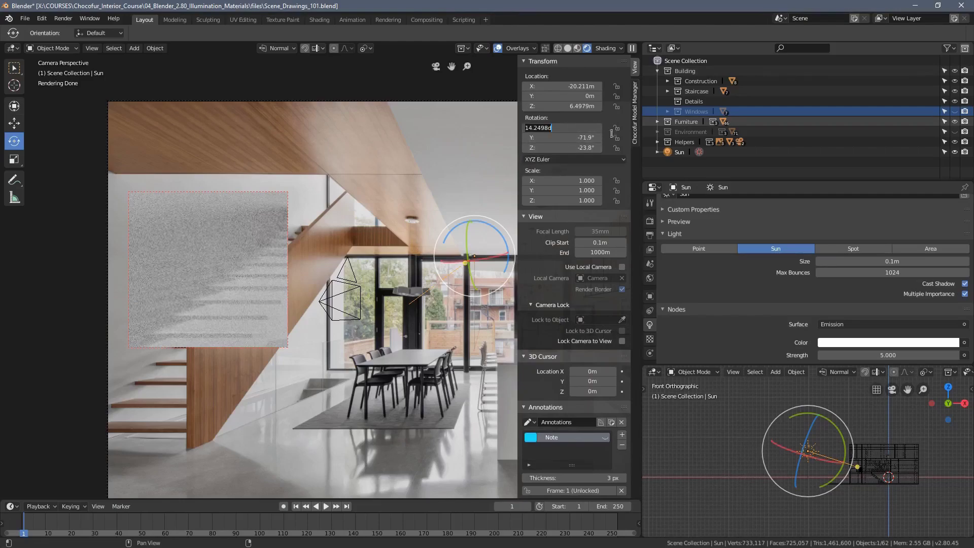
{"action": "key", "text": "Return"}
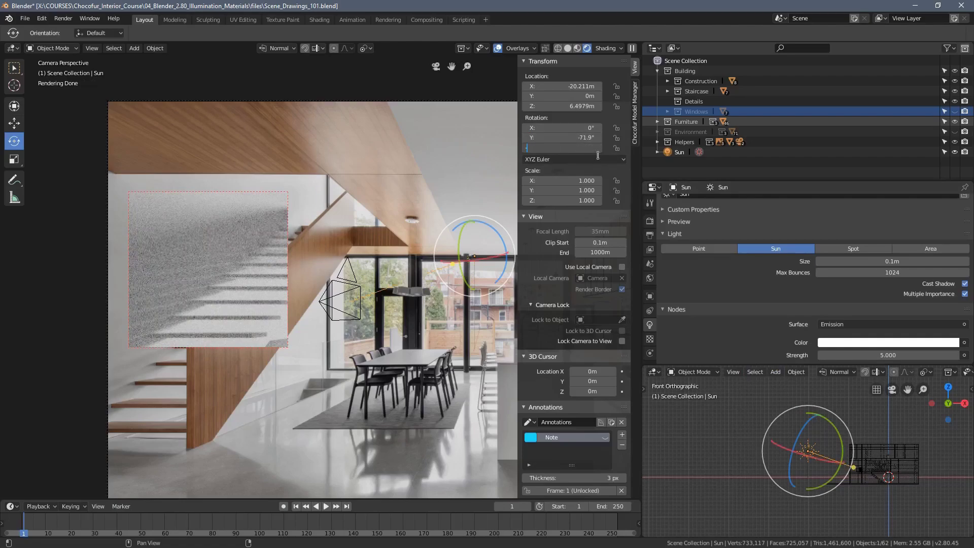
{"action": "type", "text": "-20"}
{"action": "key", "text": "Return"}
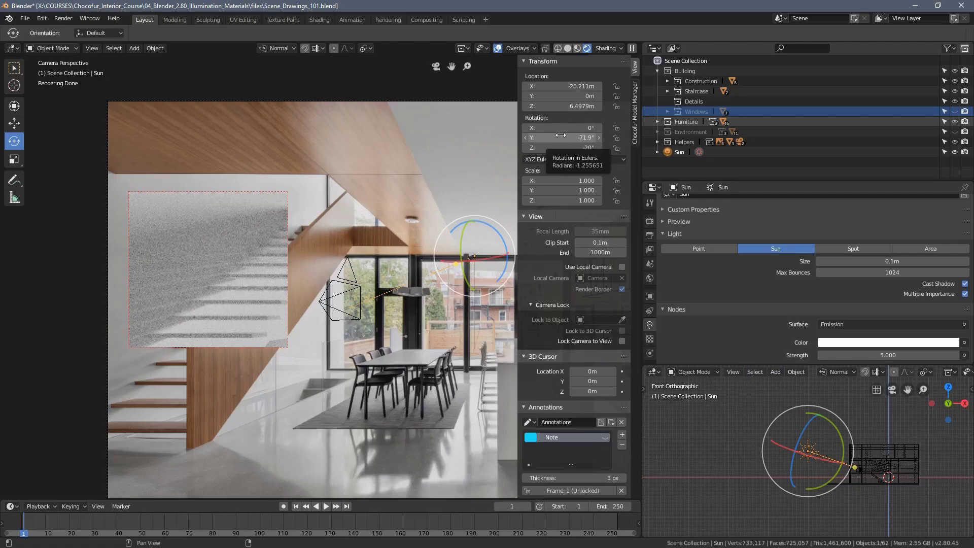
{"action": "left_click", "coordinate": [560, 135]}
{"action": "type", "text": "-80"}
{"action": "key", "text": "Return"}
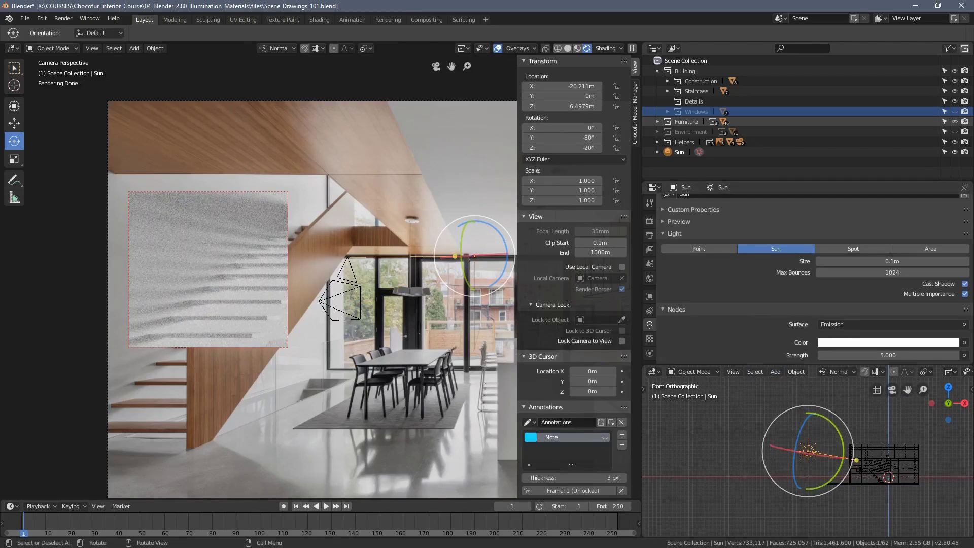
Step: Rotate the Sun in the front view to about -89.1° on Y and enlarge the live render region over the staircase
{"action": "left_click_drag", "start_coordinate": [841, 432], "coordinate": [839, 428]}
{"action": "middle_click_drag", "start_coordinate": [188, 326], "coordinate": [236, 319], "text": "shift"}
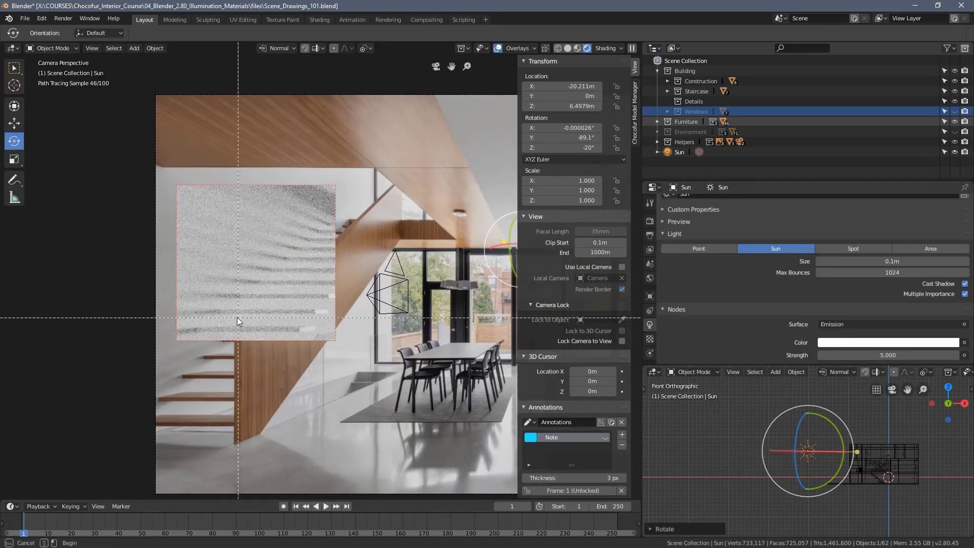
{"action": "left_click_drag", "start_coordinate": [129, 214], "coordinate": [353, 421]}
{"action": "mouse_move", "coordinate": [843, 457]}
{"action": "left_mouse_down"}
{"action": "mouse_move", "coordinate": [838, 421]}
{"action": "mouse_move", "coordinate": [844, 460]}
{"action": "left_mouse_up"}
{"action": "scroll", "coordinate": [845, 460], "scroll_direction": "up", "scroll_amount": 5}
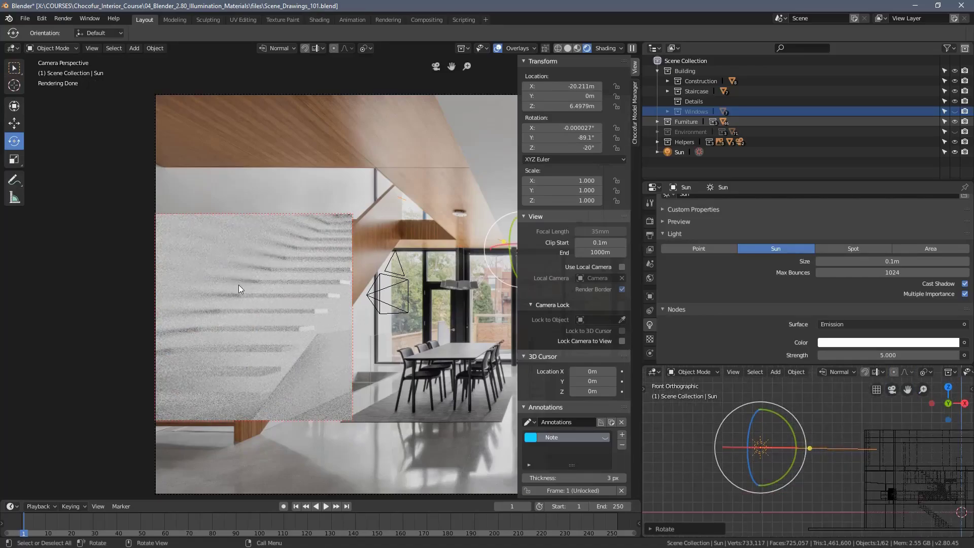
Step: Rotate the Sun in the front view to about -80.5° on Y and redraw the live render region over the staircase wall
{"action": "scroll", "coordinate": [252, 256], "scroll_direction": "up", "scroll_amount": 3}
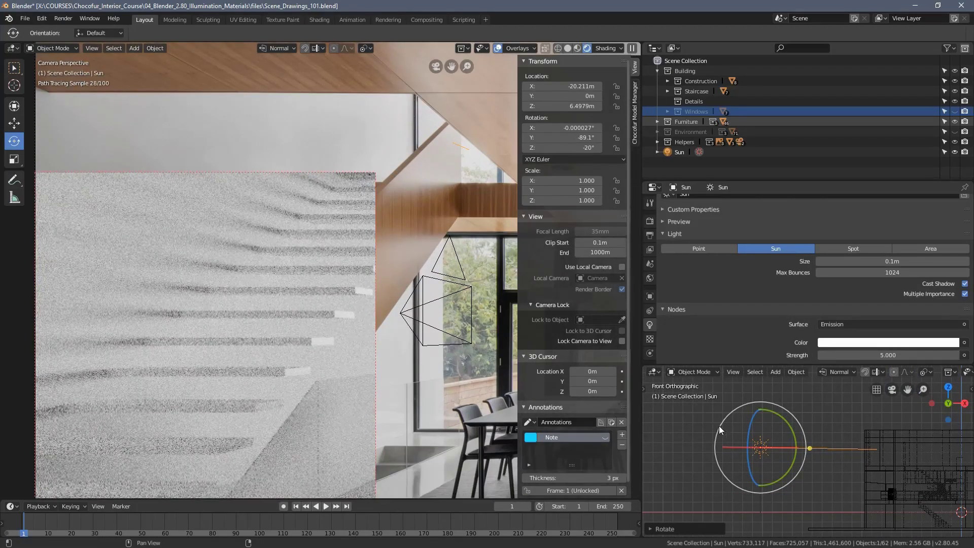
{"action": "left_click_drag", "start_coordinate": [795, 446], "coordinate": [790, 431]}
{"action": "scroll", "coordinate": [350, 346], "scroll_direction": "down", "scroll_amount": 2}
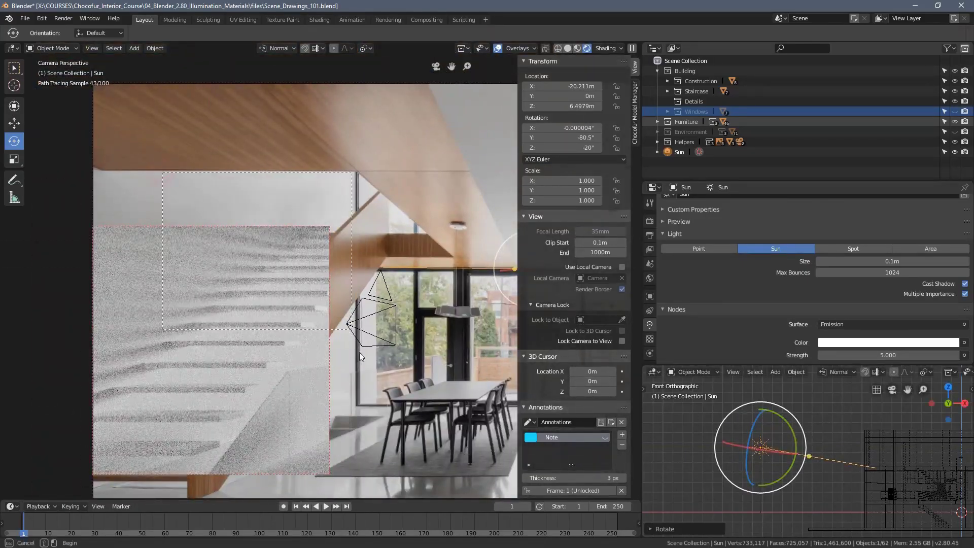
{"action": "left_click_drag", "start_coordinate": [359, 360], "coordinate": [382, 401]}
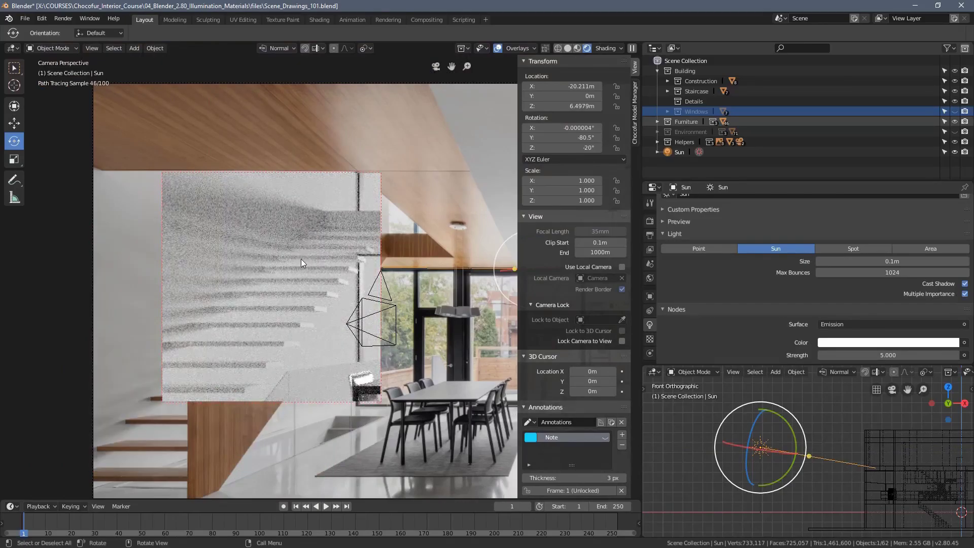
{"action": "scroll", "coordinate": [315, 248], "scroll_direction": "down", "scroll_amount": 1}
{"action": "key", "text": "ctrl+b"}
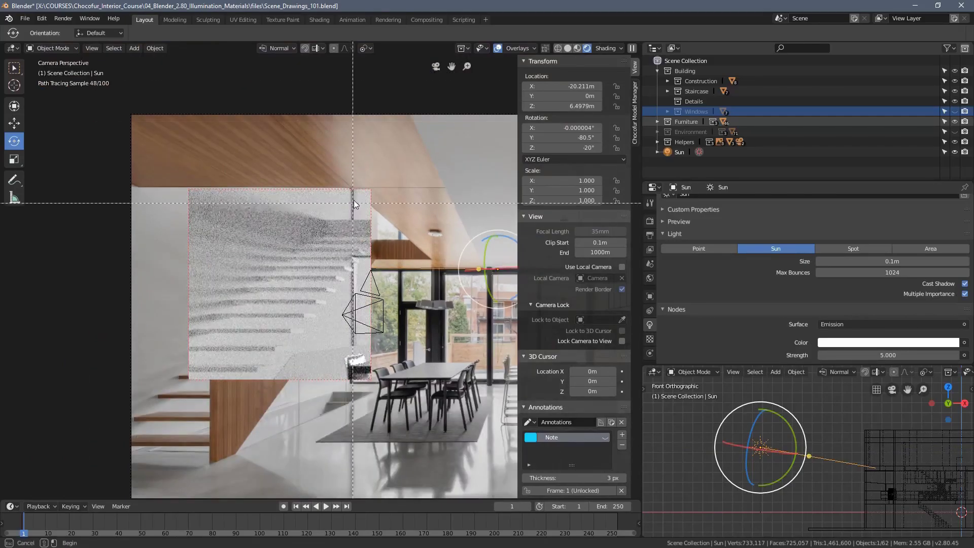
{"action": "left_click_drag", "start_coordinate": [363, 190], "coordinate": [102, 445]}
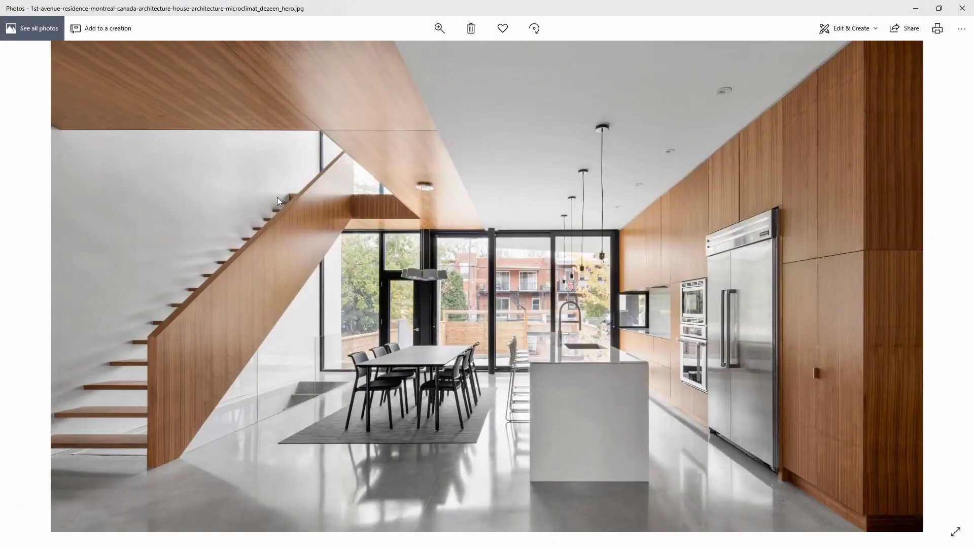
Step: Examine the stair shadows on the wall up close in the reference photo and return to Blender
{"action": "double_click", "coordinate": [153, 312]}
{"action": "left_click_drag", "start_coordinate": [193, 261], "coordinate": [262, 284]}
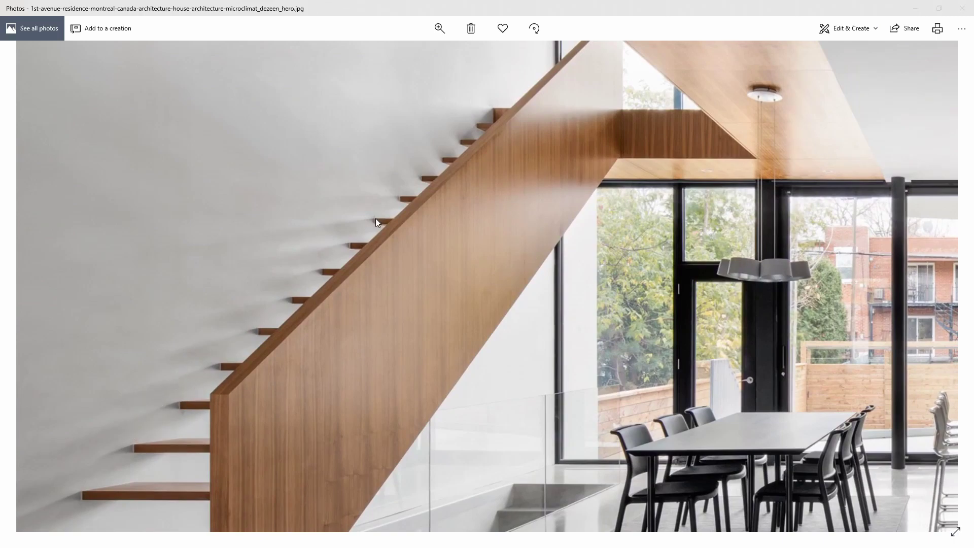
{"action": "key", "text": "alt+Tab"}
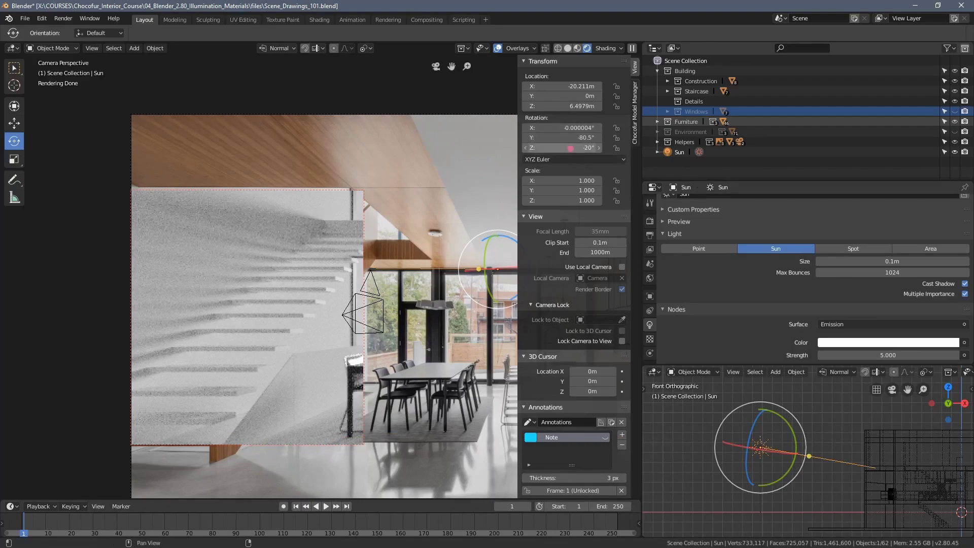
Step: Try a different Z rotation on the Sun and set it back to -20°
{"action": "mouse_move", "coordinate": [570, 148]}
{"action": "left_mouse_down"}
{"action": "mouse_move", "coordinate": [584, 147]}
{"action": "mouse_move", "coordinate": [571, 148]}
{"action": "left_mouse_up"}
{"action": "left_click", "coordinate": [569, 148]}
{"action": "type", "text": "-23.7d"}
{"action": "type", "text": "20"}
{"action": "key", "text": "Return"}
Step: Set the Sun's Y rotation to -85°
{"action": "left_click_drag", "start_coordinate": [597, 138], "coordinate": [549, 138]}
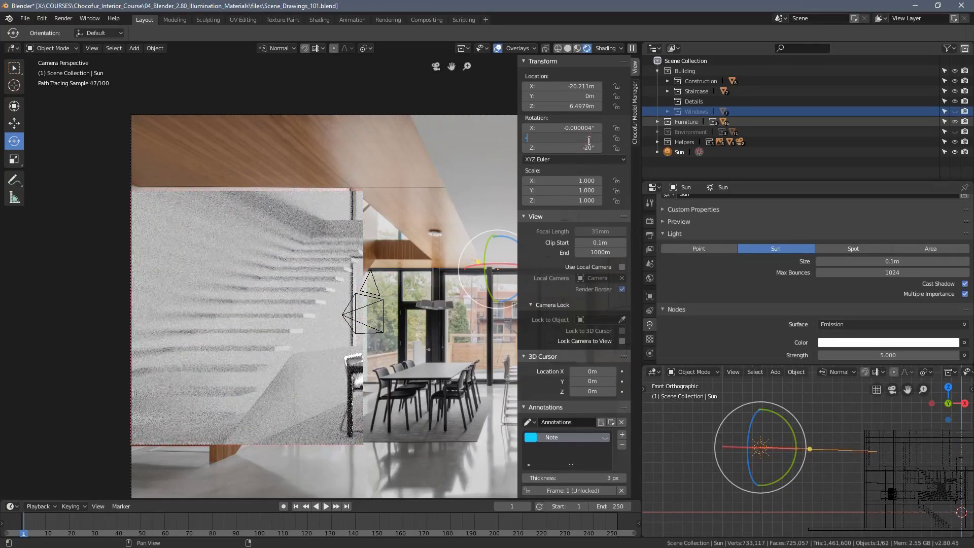
{"action": "type", "text": "-85"}
{"action": "key", "text": "Return"}
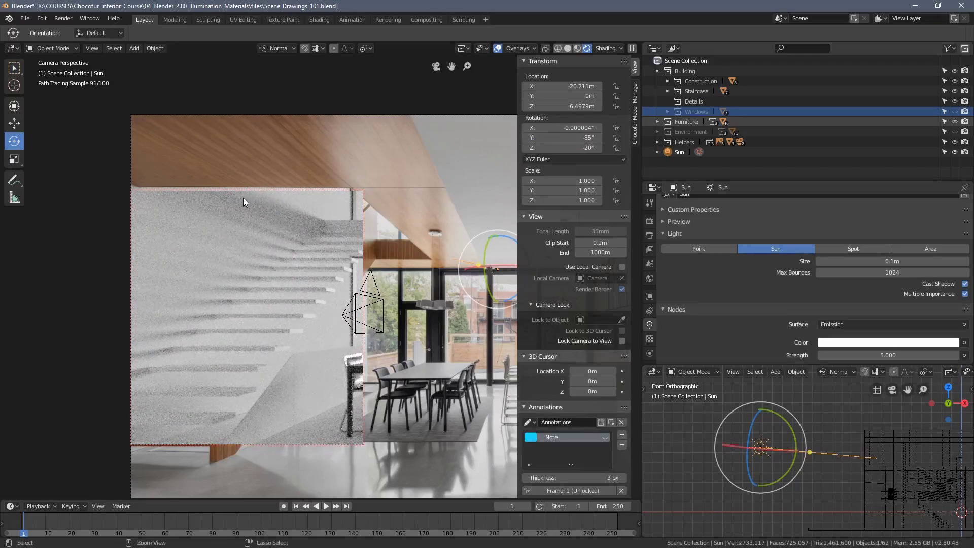
Step: Check the live render on the upper staircase wall, and widen its region over most of the camera view
{"action": "key", "text": "ctrl+b"}
{"action": "left_click_drag", "start_coordinate": [114, 112], "coordinate": [378, 345]}
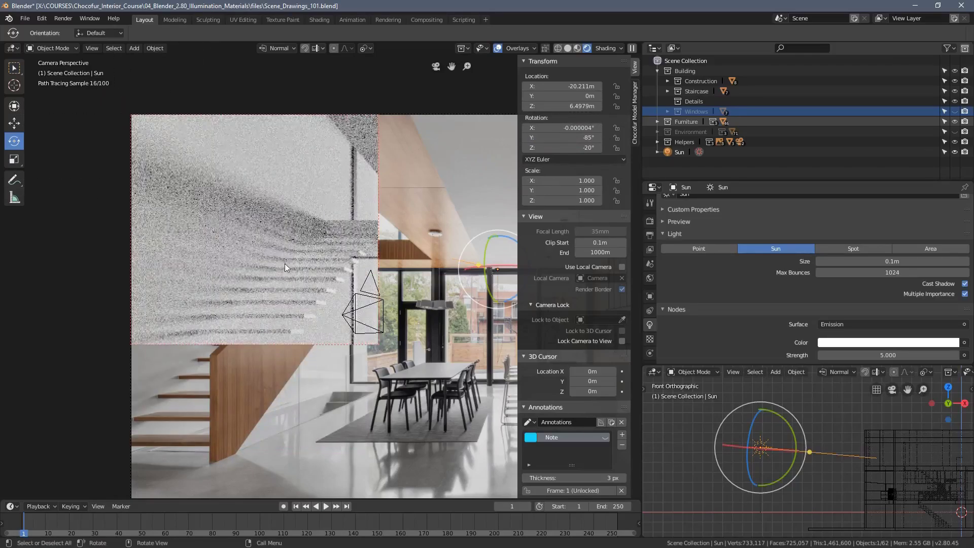
{"action": "scroll", "coordinate": [300, 284], "scroll_direction": "down", "scroll_amount": 2}
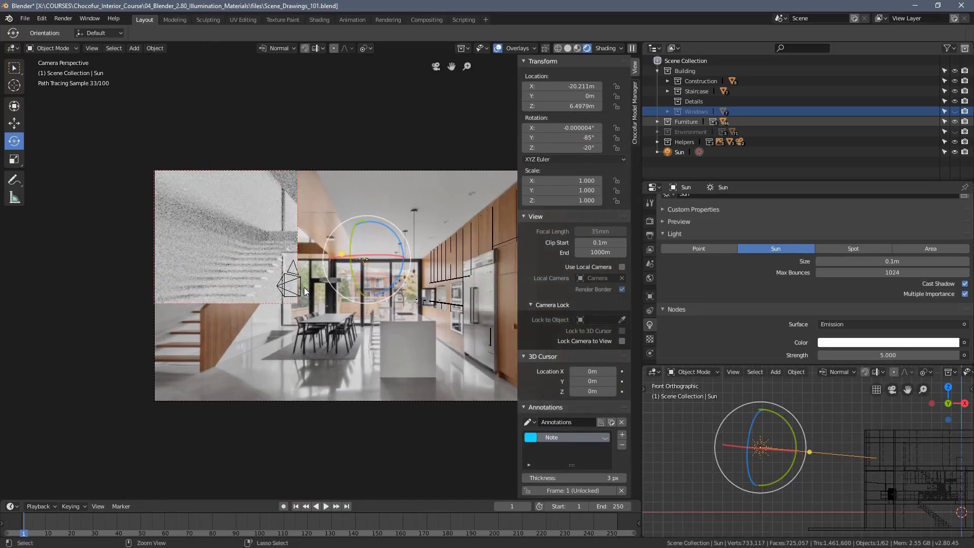
{"action": "key", "text": "ctrl+b"}
{"action": "left_click_drag", "start_coordinate": [126, 138], "coordinate": [487, 421]}
{"action": "middle_click_drag", "start_coordinate": [415, 365], "coordinate": [375, 359], "text": "shift"}
{"action": "key", "text": "ctrl+b"}
{"action": "left_click_drag", "start_coordinate": [114, 170], "coordinate": [503, 419]}
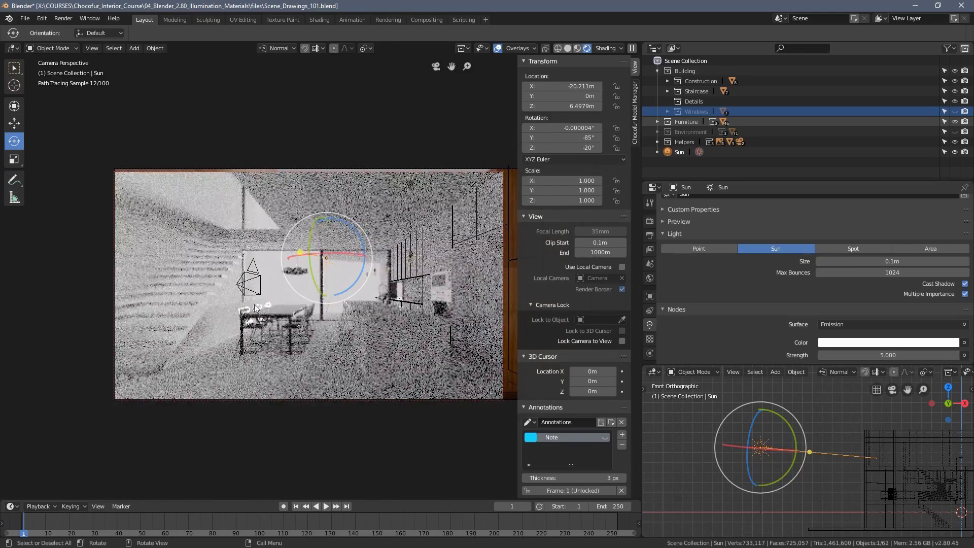
Step: Limit the live render to the dining table's near corner and set the Sun's Y rotation to -80°
{"action": "key", "text": "ctrl+b"}
{"action": "left_click_drag", "start_coordinate": [229, 296], "coordinate": [286, 338]}
{"action": "scroll", "coordinate": [232, 334], "scroll_direction": "up", "scroll_amount": 3}
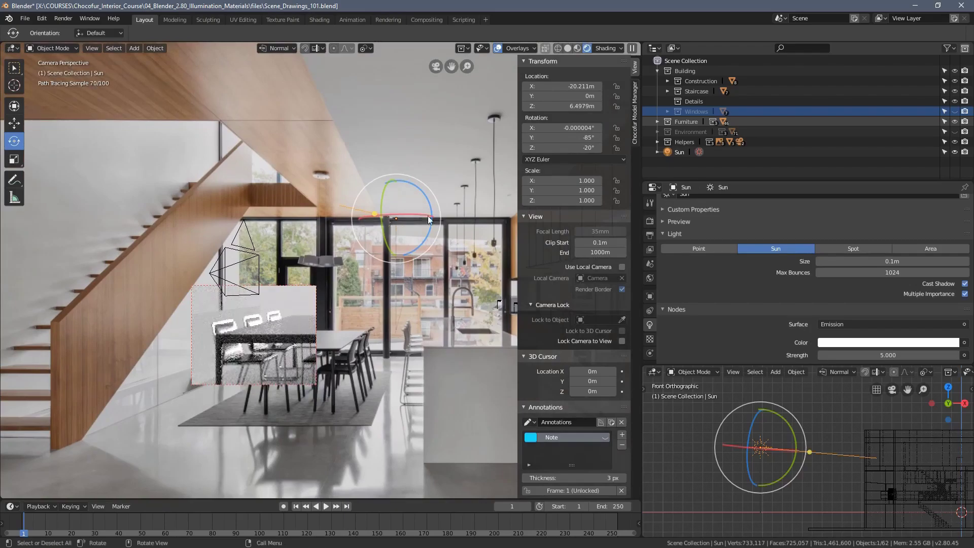
{"action": "left_click_drag", "start_coordinate": [573, 138], "coordinate": [607, 138]}
{"action": "left_click", "coordinate": [572, 141]}
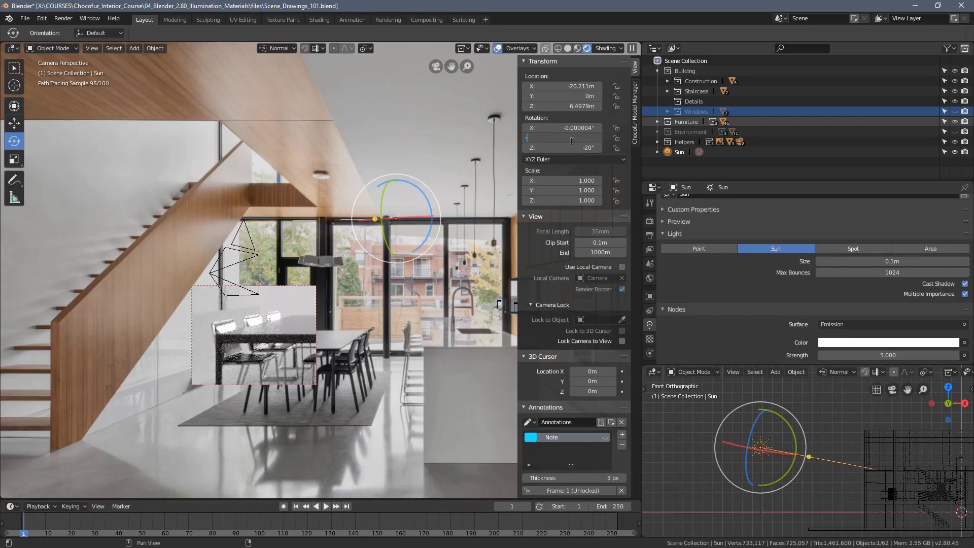
{"action": "type", "text": "-80"}
{"action": "key", "text": "Return"}
Step: Unhide all hidden objects, clear the selection and extend the live render region over the staircase and dining area
{"action": "scroll", "coordinate": [299, 200], "scroll_direction": "down", "scroll_amount": 2}
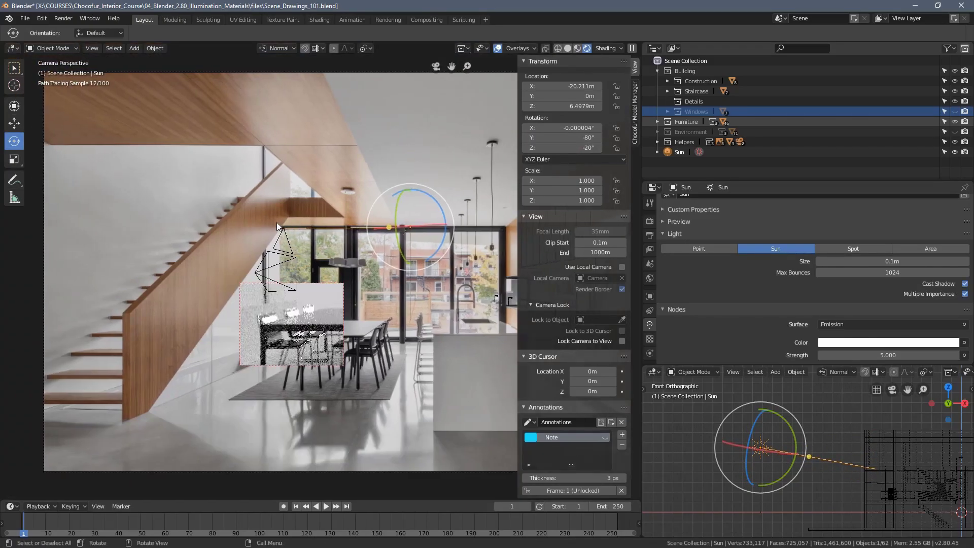
{"action": "mouse_move", "coordinate": [35, 159]}
{"action": "left_mouse_down"}
{"action": "mouse_move", "coordinate": [283, 364]}
{"action": "mouse_move", "coordinate": [318, 422]}
{"action": "left_mouse_up"}
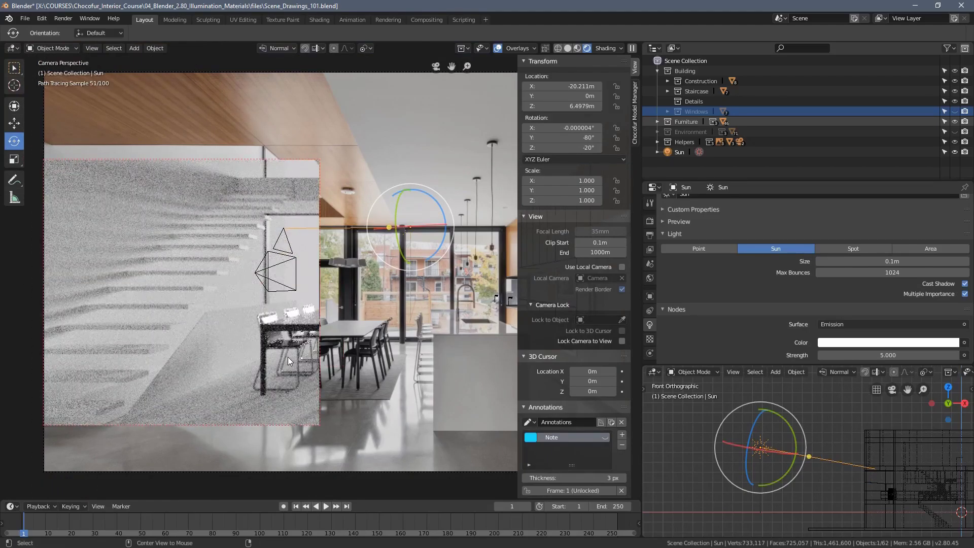
{"action": "key", "text": "alt+h"}
{"action": "key", "text": "a"}
{"action": "key", "text": "a"}
{"action": "scroll", "coordinate": [210, 290], "scroll_direction": "down", "scroll_amount": 2}
{"action": "key", "text": "ctrl+b"}
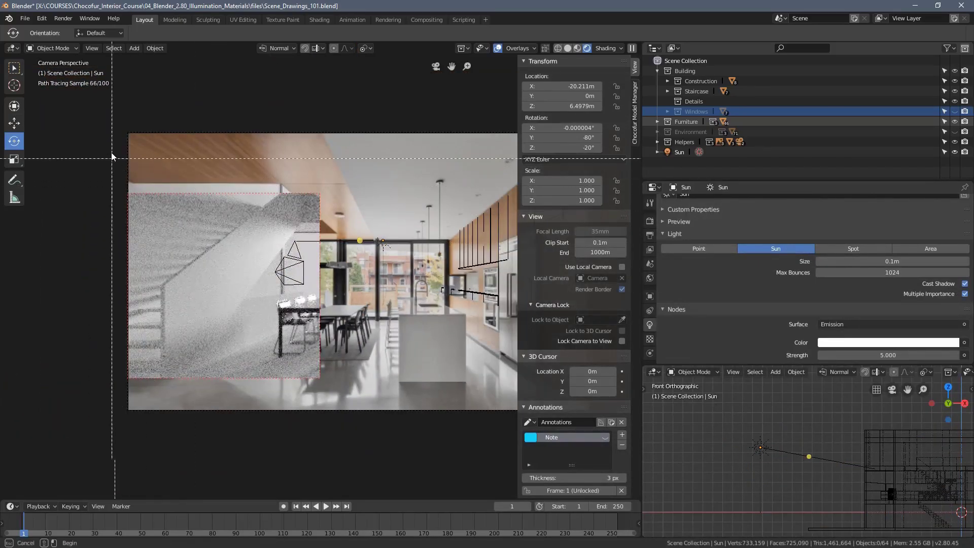
{"action": "mouse_move", "coordinate": [111, 157]}
{"action": "left_mouse_down"}
{"action": "mouse_move", "coordinate": [422, 404]}
{"action": "mouse_move", "coordinate": [428, 442]}
{"action": "left_mouse_up"}
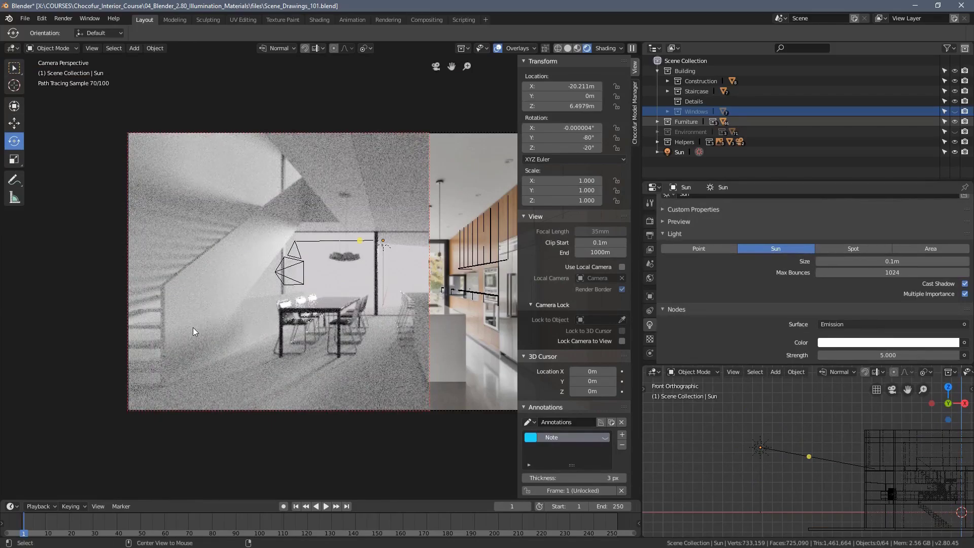
Step: Compare the render with the reference photo and delete the Cube.010 box beside the upper end of the staircase
{"action": "key", "text": "alt+Tab"}
{"action": "double_click", "coordinate": [428, 379]}
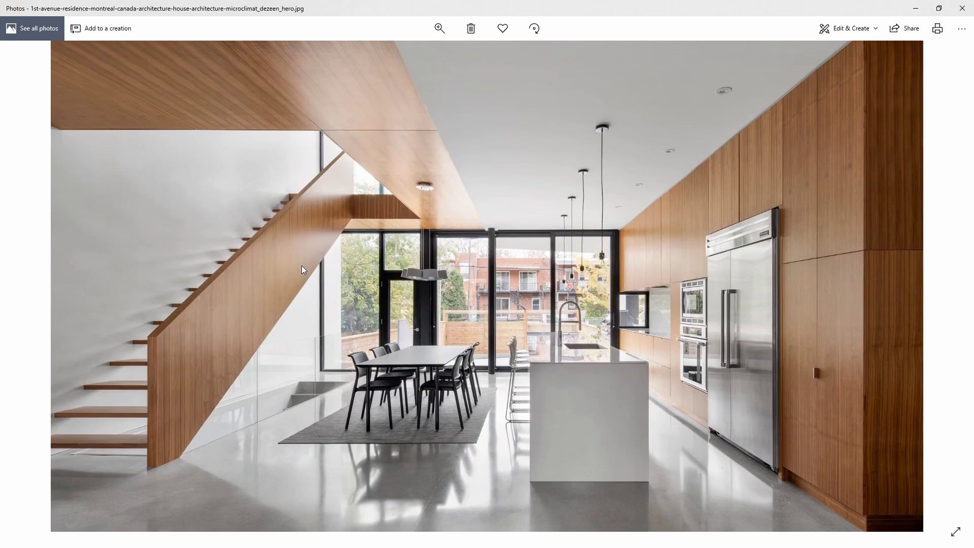
{"action": "key", "text": "alt+Tab"}
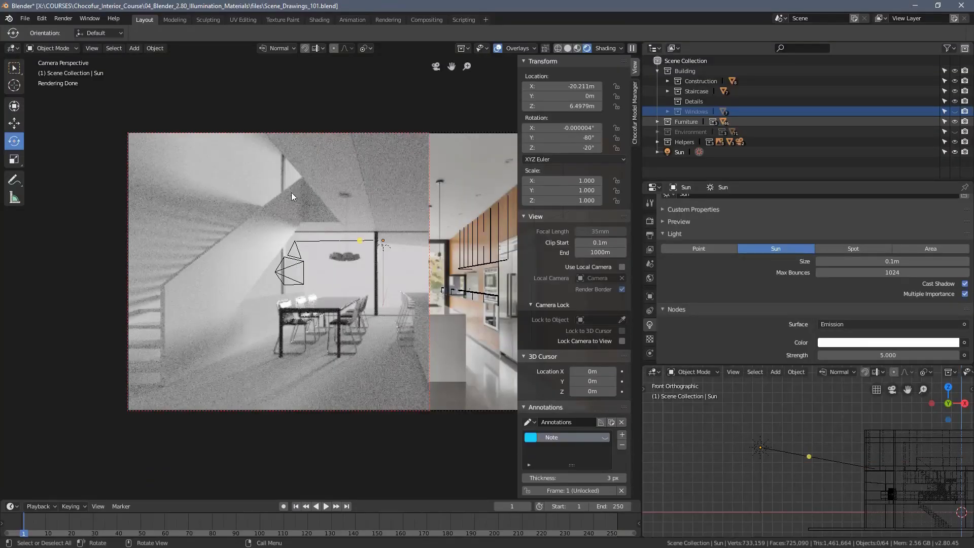
{"action": "left_click", "coordinate": [309, 197]}
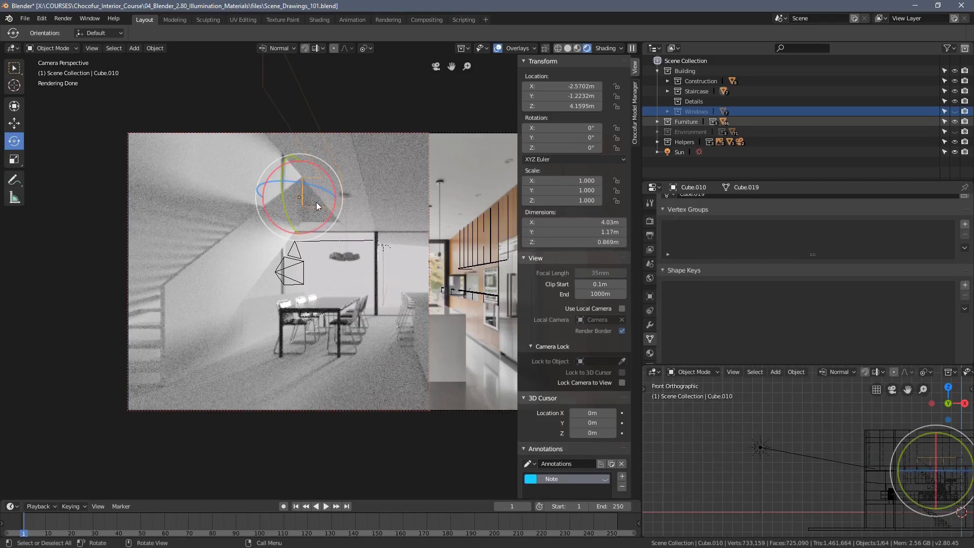
{"action": "key", "text": "Delete"}
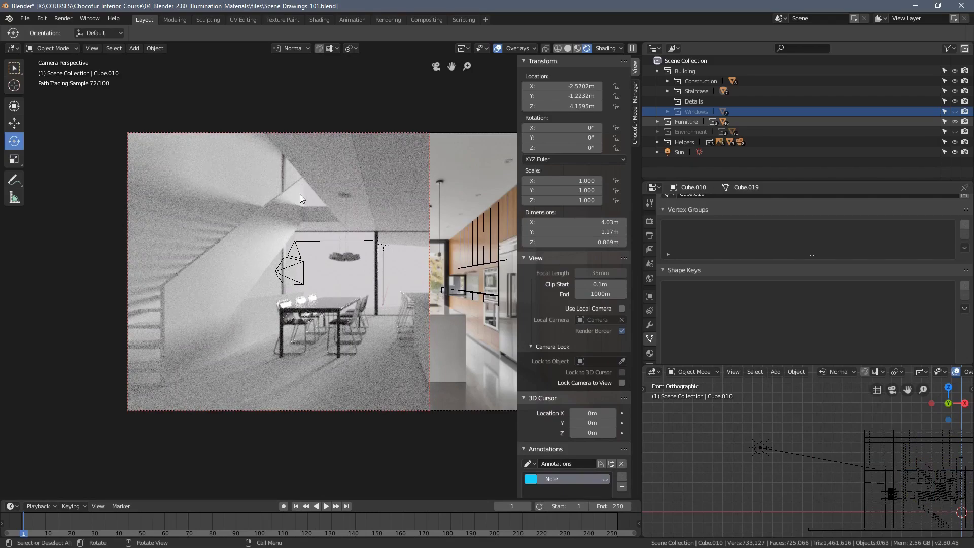
Step: Check the staircase area against the reference photo again and hide the viewport's sidebar
{"action": "key", "text": "alt+Tab"}
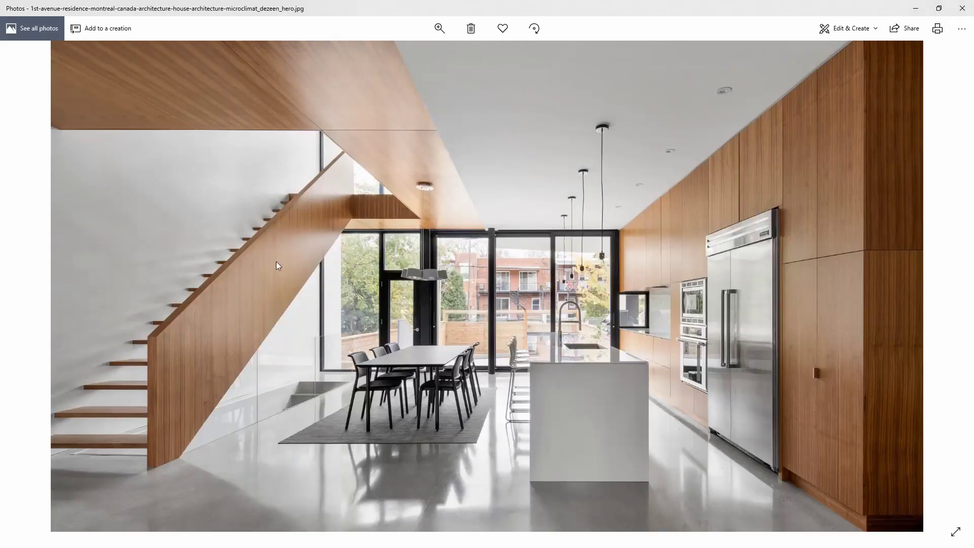
{"action": "key", "text": "alt+Tab"}
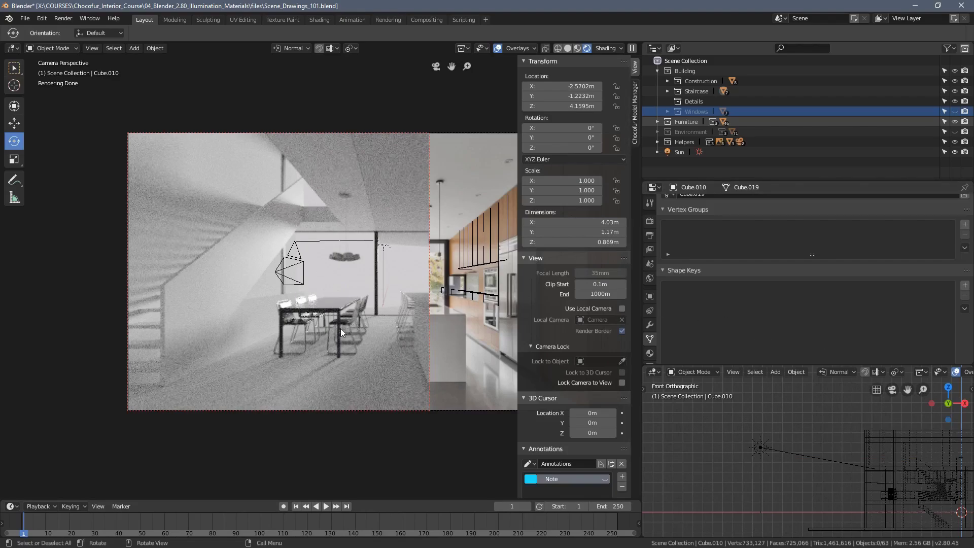
{"action": "key", "text": "n"}
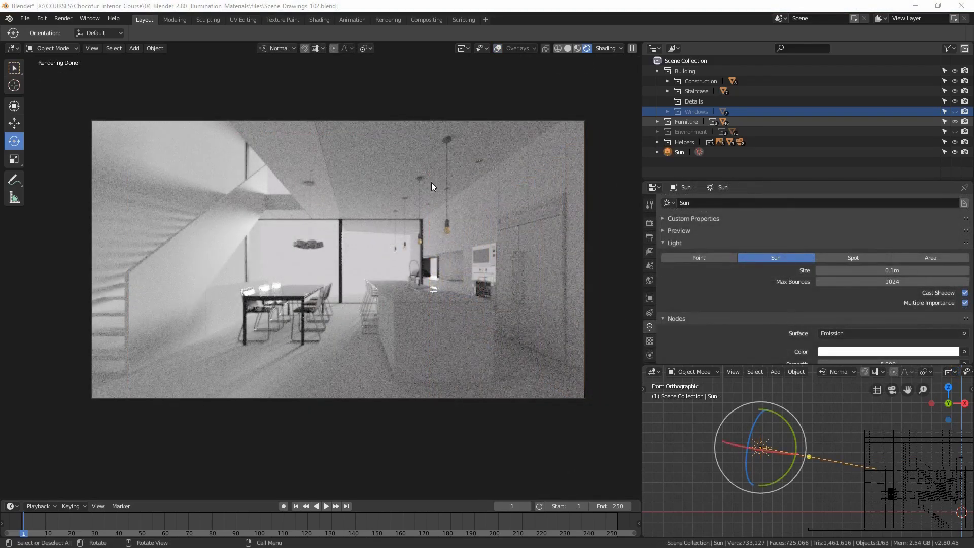
Step: Turn the outliner and properties areas into shader editors
{"action": "left_click", "coordinate": [569, 10]}
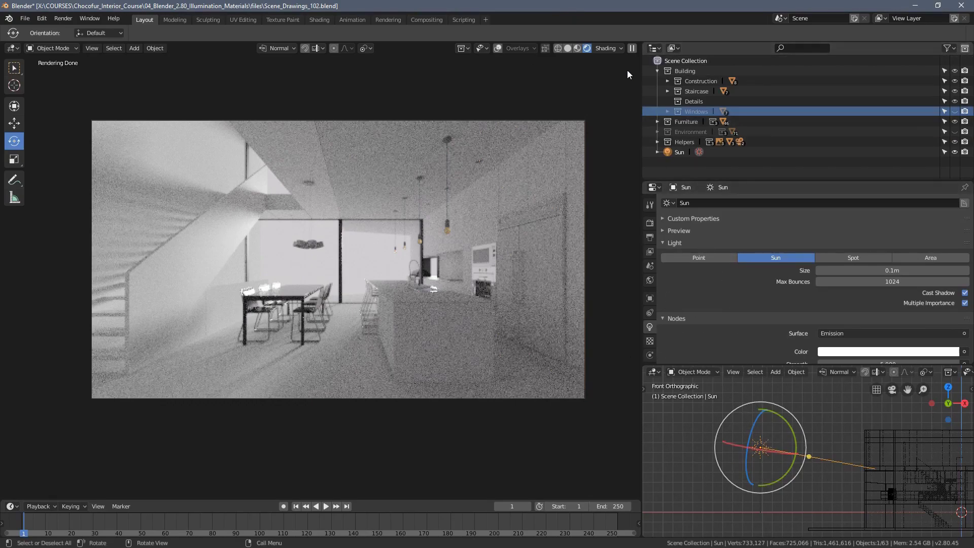
{"action": "left_click", "coordinate": [655, 48]}
{"action": "left_click", "coordinate": [341, 119]}
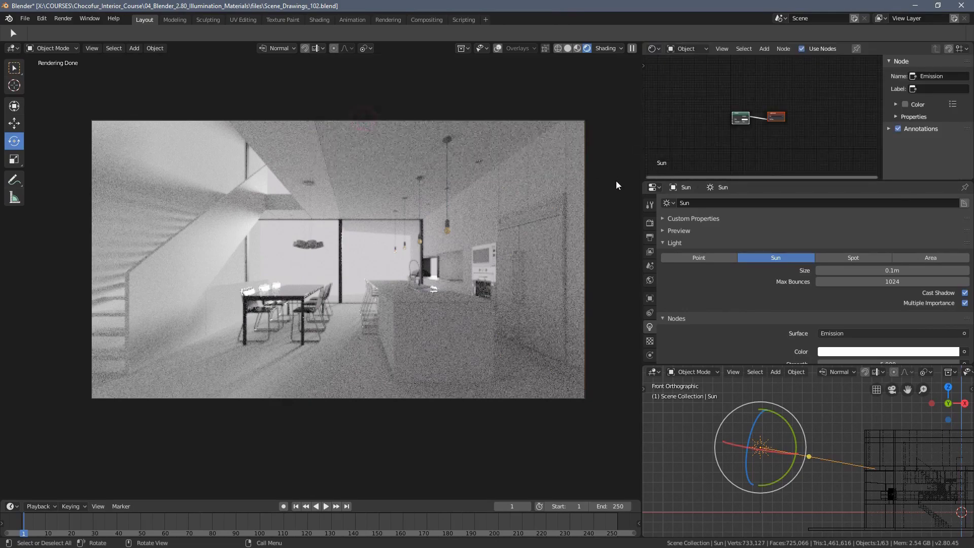
{"action": "left_click", "coordinate": [654, 188]}
{"action": "left_click", "coordinate": [376, 130]}
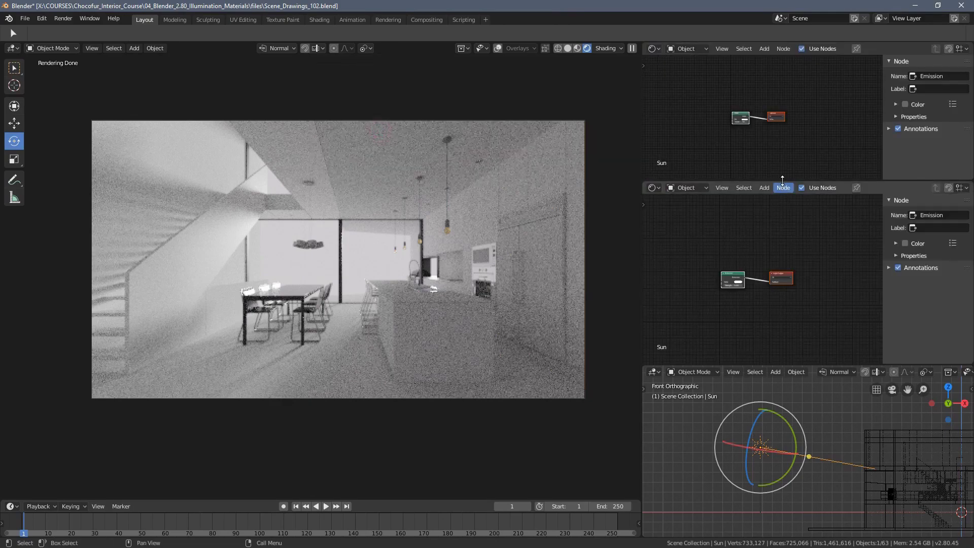
Step: Switch the second shader editor to the World shader and bring its whole node chain into view
{"action": "scroll", "coordinate": [752, 277], "scroll_direction": "up", "scroll_amount": 3}
{"action": "scroll", "coordinate": [725, 275], "scroll_direction": "up", "scroll_amount": 1}
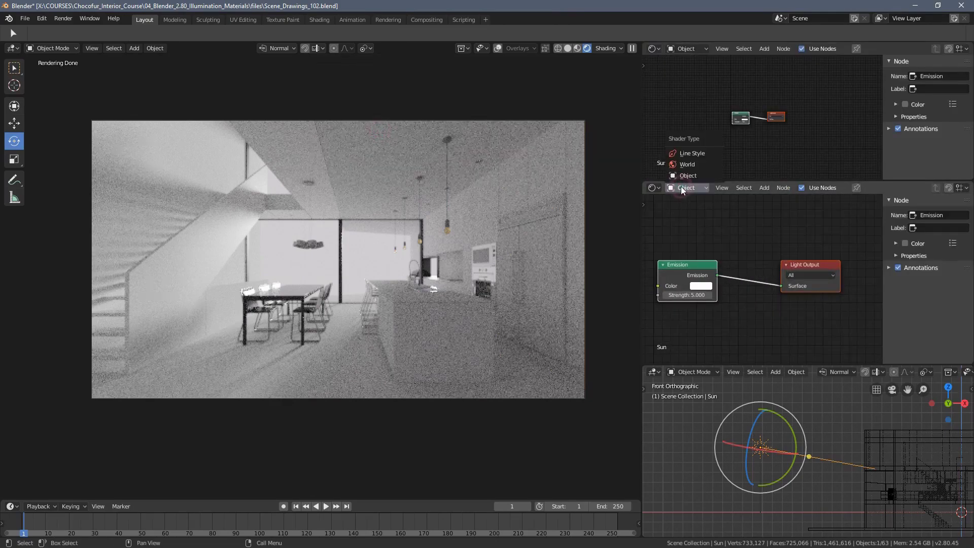
{"action": "left_click", "coordinate": [689, 165]}
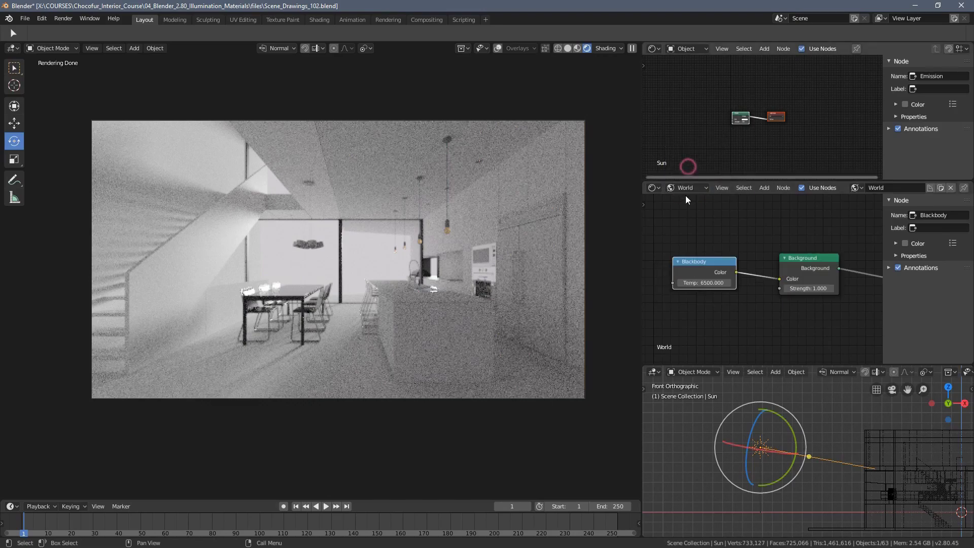
{"action": "middle_click_drag", "start_coordinate": [739, 242], "coordinate": [676, 245]}
{"action": "scroll", "coordinate": [775, 270], "scroll_direction": "down", "scroll_amount": 3}
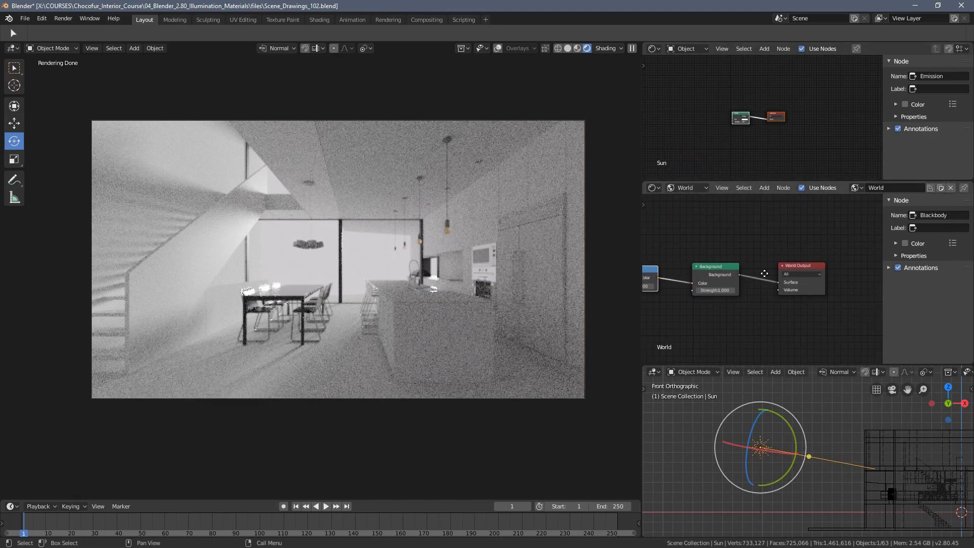
{"action": "middle_click_drag", "start_coordinate": [772, 272], "coordinate": [782, 276]}
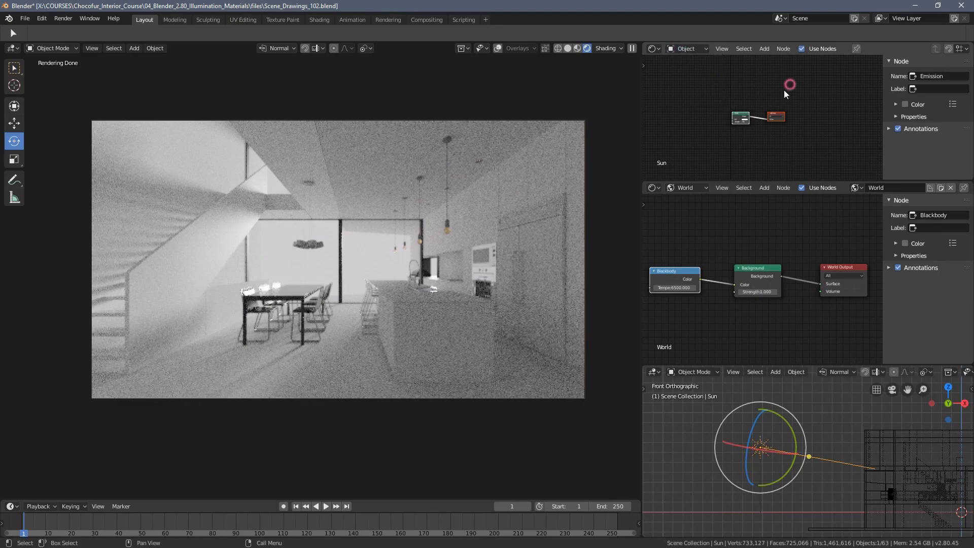
Step: Move the Light Output node closer to the Emission node in the Sun's node tree
{"action": "scroll", "coordinate": [754, 126], "scroll_direction": "up", "scroll_amount": 10}
{"action": "mouse_move", "coordinate": [754, 127]}
{"action": "middle_mouse_down"}
{"action": "mouse_move", "coordinate": [771, 121]}
{"action": "mouse_move", "coordinate": [753, 138]}
{"action": "middle_mouse_up"}
{"action": "scroll", "coordinate": [767, 122], "scroll_direction": "up", "scroll_amount": 7}
{"action": "middle_click_drag", "start_coordinate": [682, 117], "coordinate": [692, 111]}
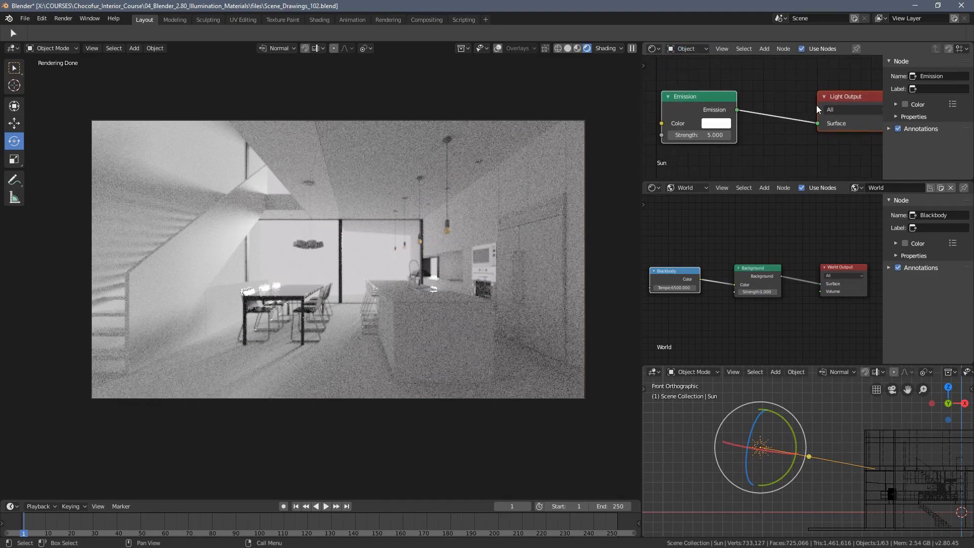
{"action": "left_click_drag", "start_coordinate": [826, 97], "coordinate": [831, 101]}
{"action": "scroll", "coordinate": [778, 280], "scroll_direction": "up", "scroll_amount": 9}
{"action": "middle_click_drag", "start_coordinate": [770, 256], "coordinate": [713, 260]}
{"action": "scroll", "coordinate": [713, 260], "scroll_direction": "down", "scroll_amount": 3}
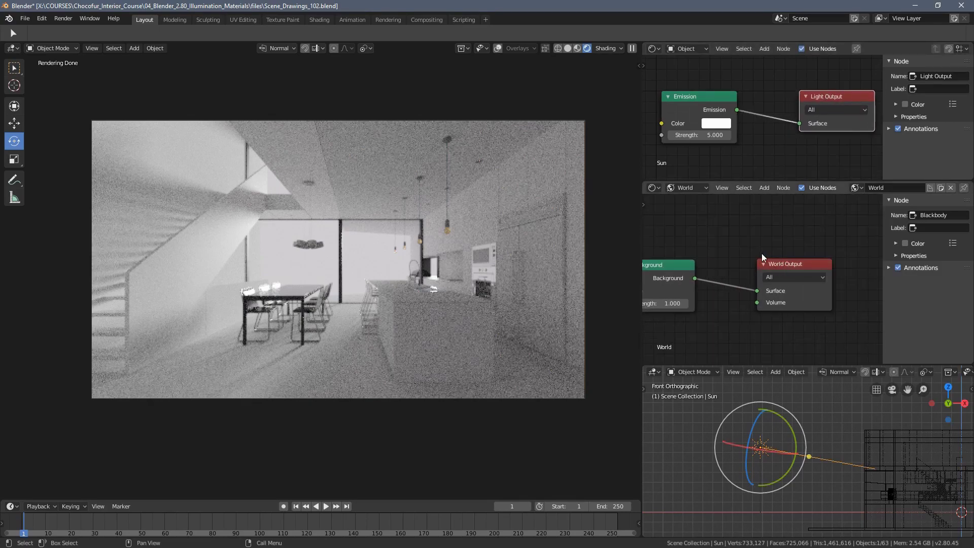
Step: Add a Blackbody node to the Sun's node tree and connect its color output to the Emission node's color
{"action": "scroll", "coordinate": [763, 256], "scroll_direction": "down", "scroll_amount": 5}
{"action": "middle_click_drag", "start_coordinate": [756, 164], "coordinate": [851, 164]}
{"action": "scroll", "coordinate": [701, 113], "scroll_direction": "down", "scroll_amount": 7}
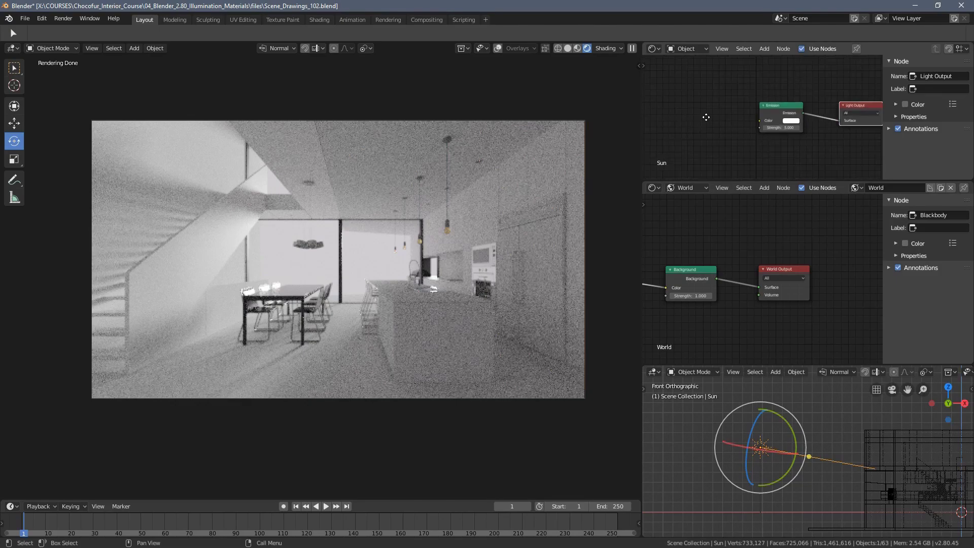
{"action": "middle_click_drag", "start_coordinate": [709, 117], "coordinate": [714, 101]}
{"action": "key", "text": "shift+a"}
{"action": "mouse_move", "coordinate": [683, 111]}
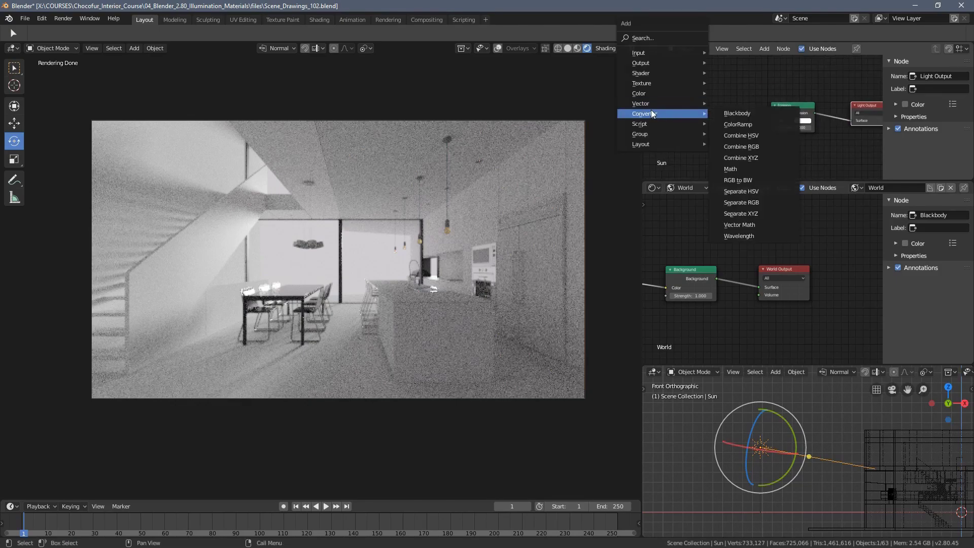
{"action": "left_click", "coordinate": [732, 112]}
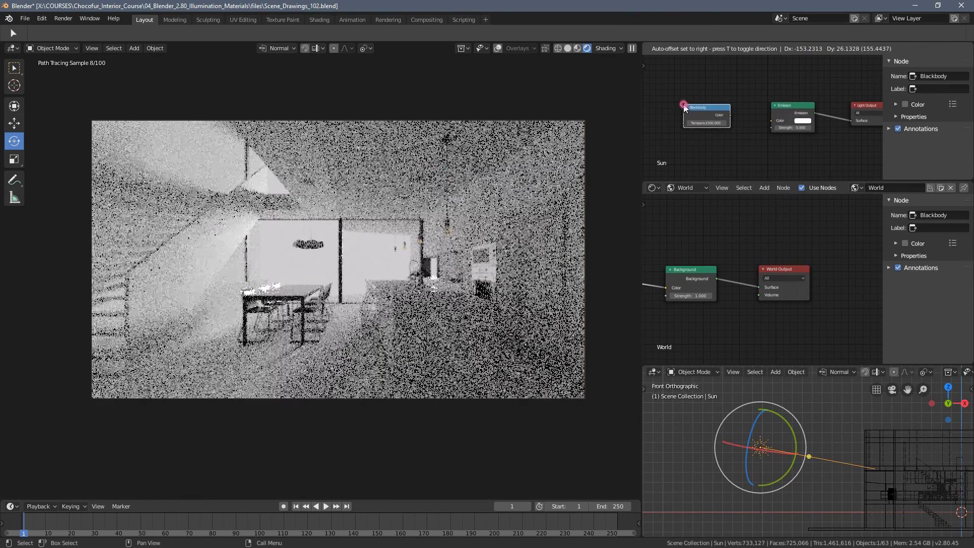
{"action": "left_click", "coordinate": [684, 107]}
{"action": "scroll", "coordinate": [692, 117], "scroll_direction": "up", "scroll_amount": 5}
{"action": "mouse_move", "coordinate": [686, 112]}
{"action": "left_mouse_down"}
{"action": "mouse_move", "coordinate": [782, 125]}
{"action": "mouse_move", "coordinate": [690, 98]}
{"action": "mouse_move", "coordinate": [688, 106]}
{"action": "left_mouse_up"}
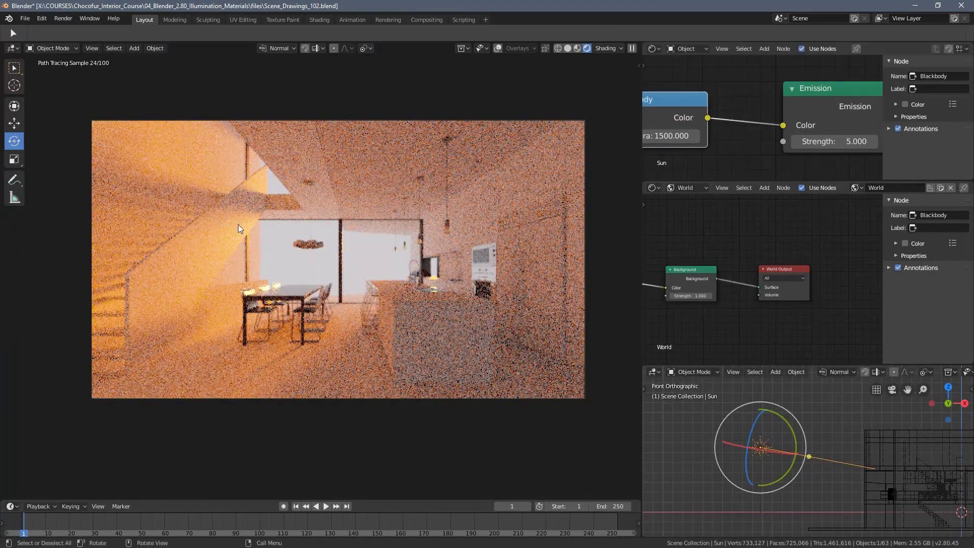
{"action": "scroll", "coordinate": [705, 103], "scroll_direction": "down", "scroll_amount": 3}
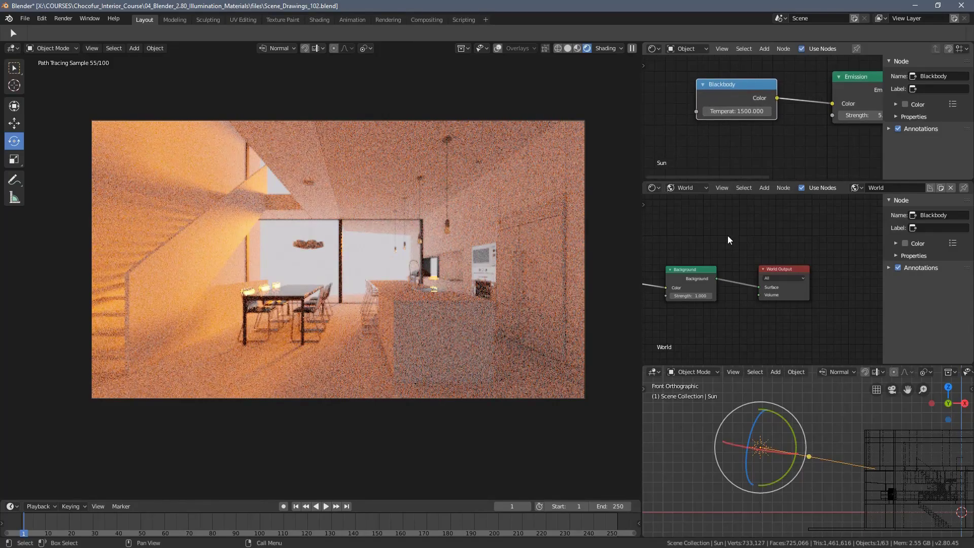
Step: Set the temperature of the World's Blackbody node to 10000
{"action": "key", "text": "Home"}
{"action": "scroll", "coordinate": [712, 266], "scroll_direction": "up", "scroll_amount": 4}
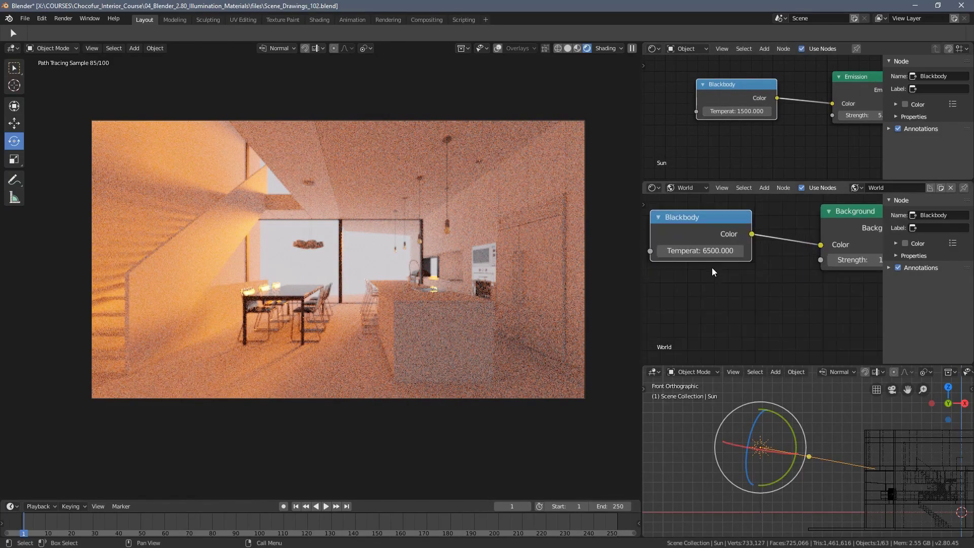
{"action": "middle_click_drag", "start_coordinate": [716, 274], "coordinate": [756, 294]}
{"action": "left_click", "coordinate": [733, 269]}
{"action": "key", "text": "Return"}
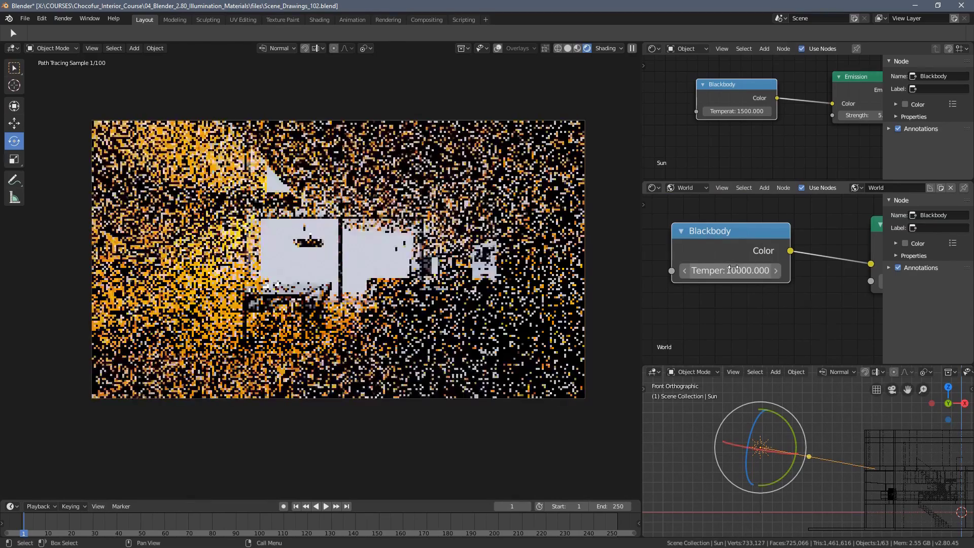
Step: Try a strength of 3 on the World's Background node and reduce it to 2
{"action": "scroll", "coordinate": [713, 279], "scroll_direction": "down", "scroll_amount": 2}
{"action": "middle_click_drag", "start_coordinate": [713, 279], "coordinate": [662, 278]}
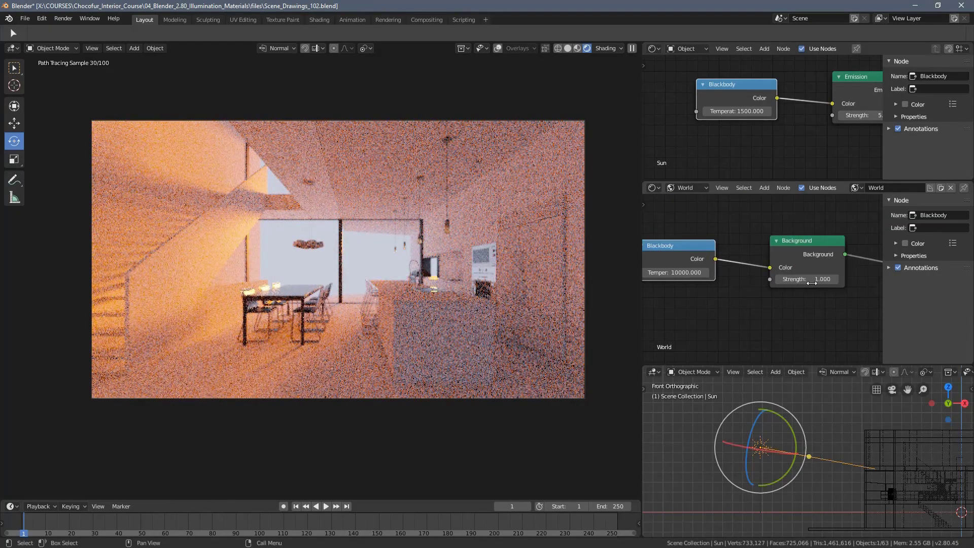
{"action": "left_click", "coordinate": [812, 281]}
{"action": "type", "text": "3"}
{"action": "key", "text": "Return"}
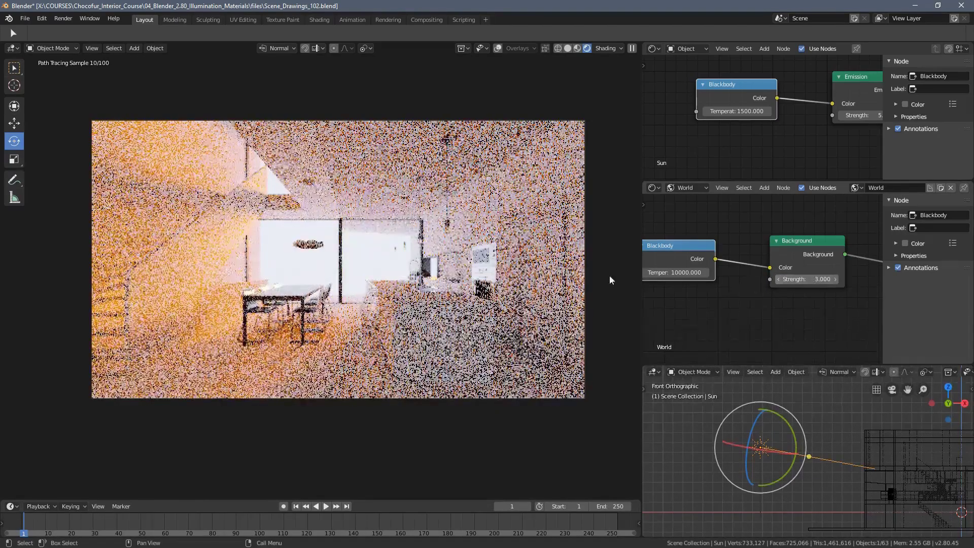
{"action": "left_click", "coordinate": [811, 278]}
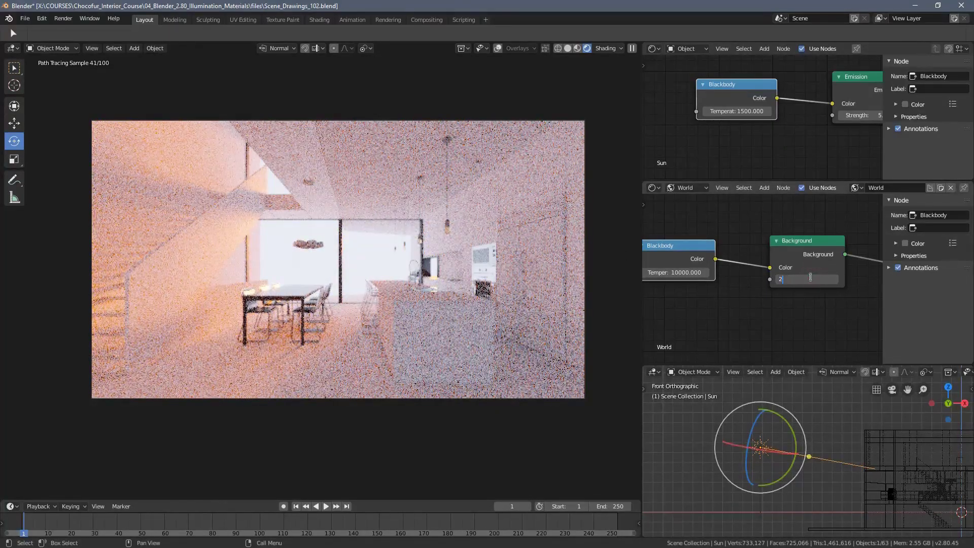
{"action": "type", "text": "2"}
{"action": "key", "text": "Return"}
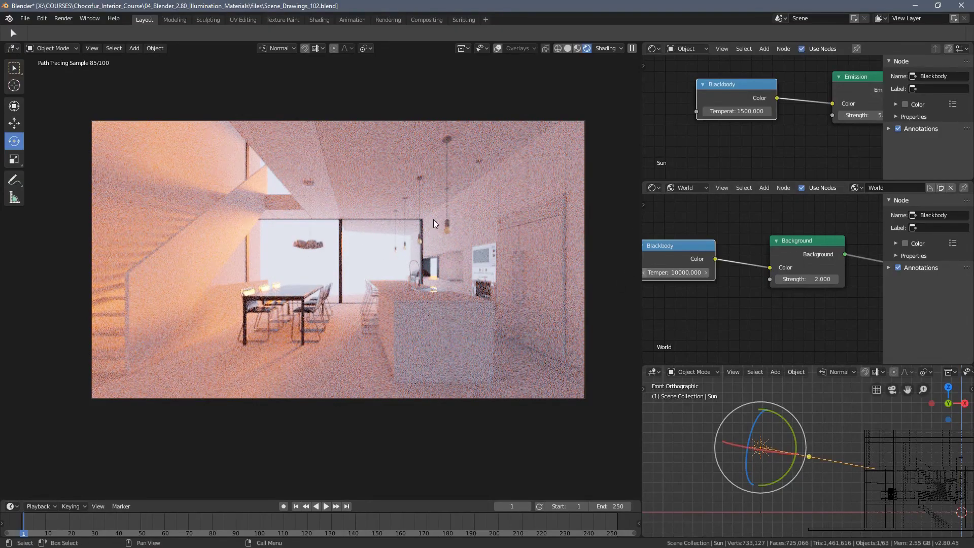
Step: Set the Sun's Blackbody temperature to 6500 and its Emission strength to 3
{"action": "left_click", "coordinate": [740, 111]}
{"action": "left_click", "coordinate": [746, 110]}
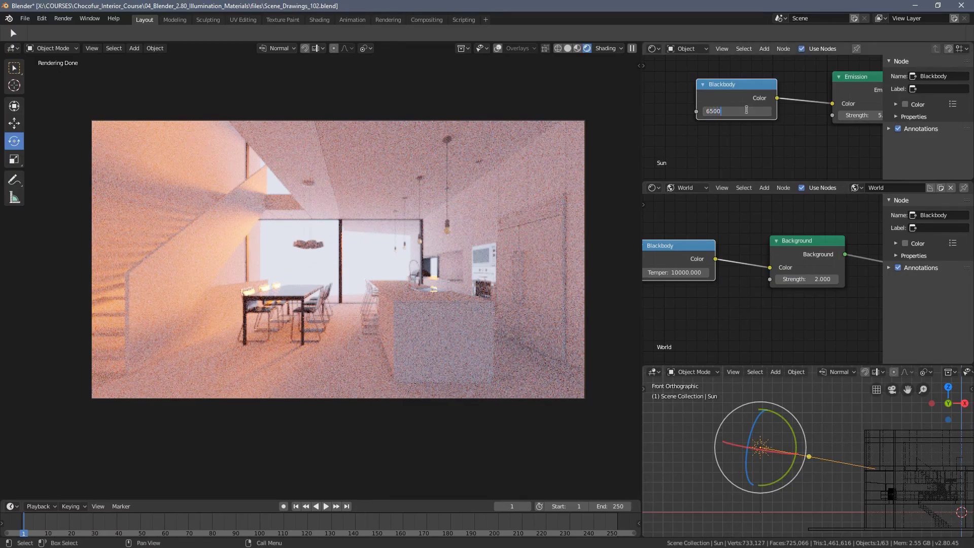
{"action": "type", "text": "6500"}
{"action": "key", "text": "Return"}
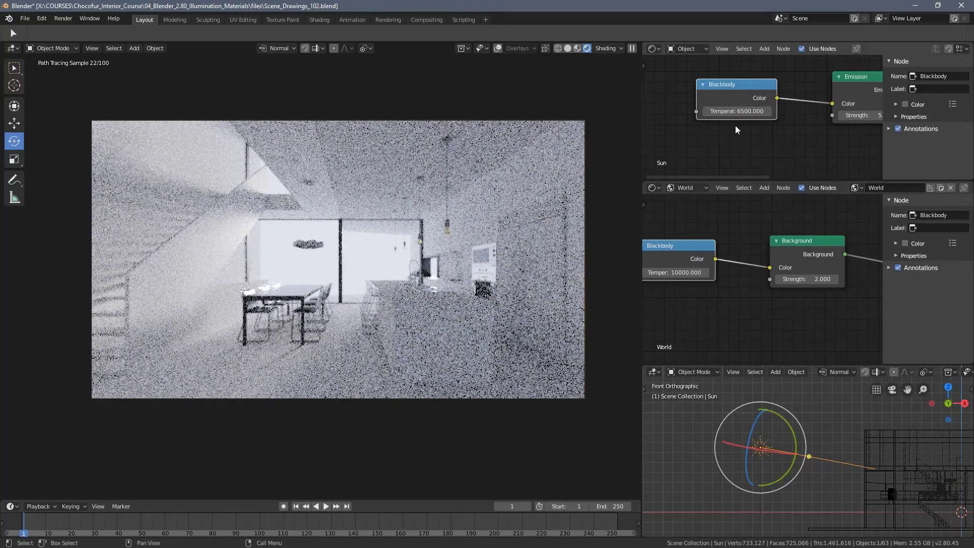
{"action": "middle_click_drag", "start_coordinate": [782, 148], "coordinate": [716, 146]}
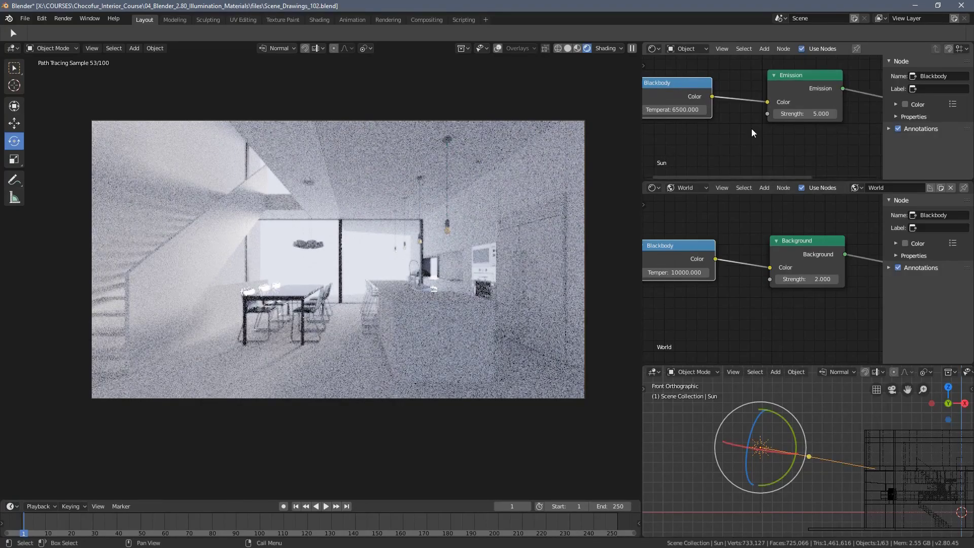
{"action": "left_click", "coordinate": [822, 113]}
{"action": "type", "text": "3"}
{"action": "key", "text": "Return"}
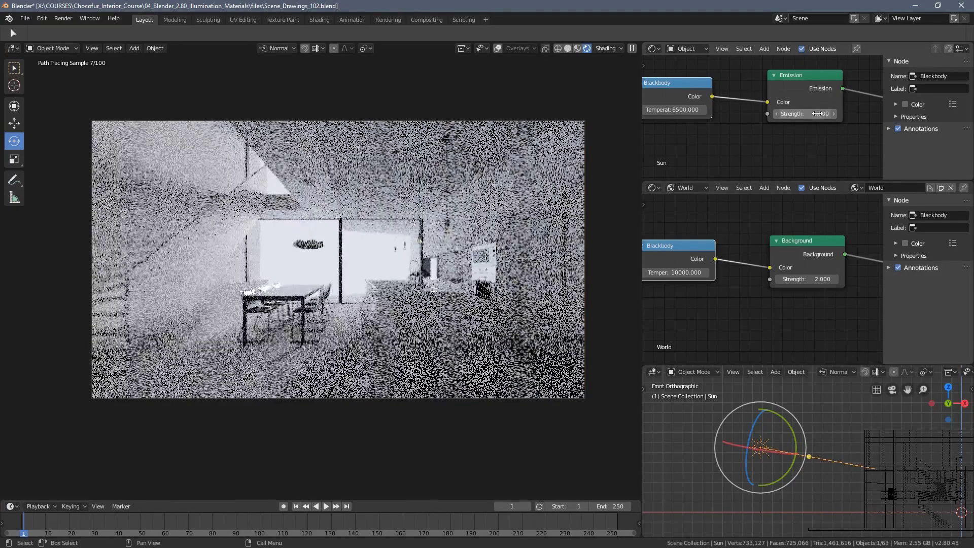
Step: Set the World's Background strength to 1 and its Blackbody temperature to 6500
{"action": "left_click", "coordinate": [808, 277]}
{"action": "type", "text": "1"}
{"action": "key", "text": "Return"}
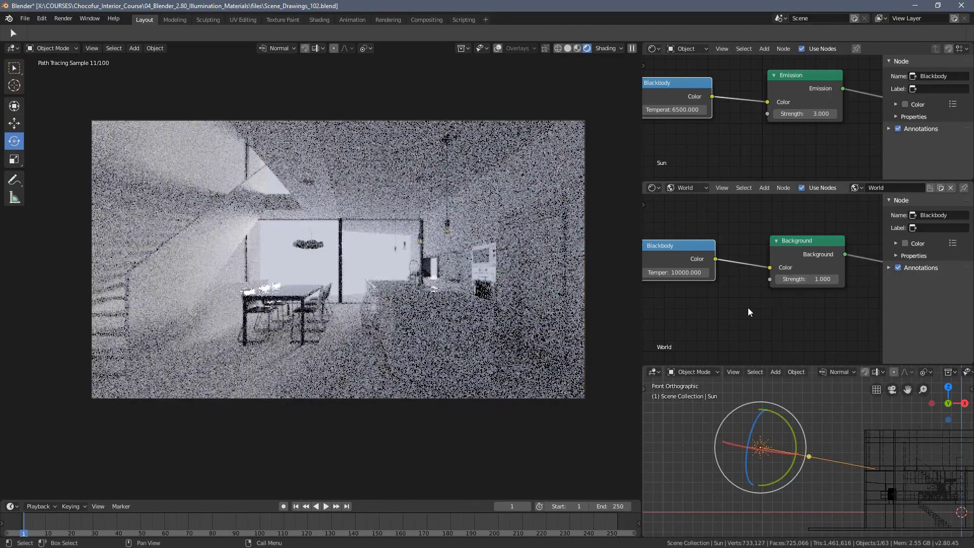
{"action": "middle_click_drag", "start_coordinate": [693, 281], "coordinate": [749, 276]}
{"action": "left_click", "coordinate": [734, 267]}
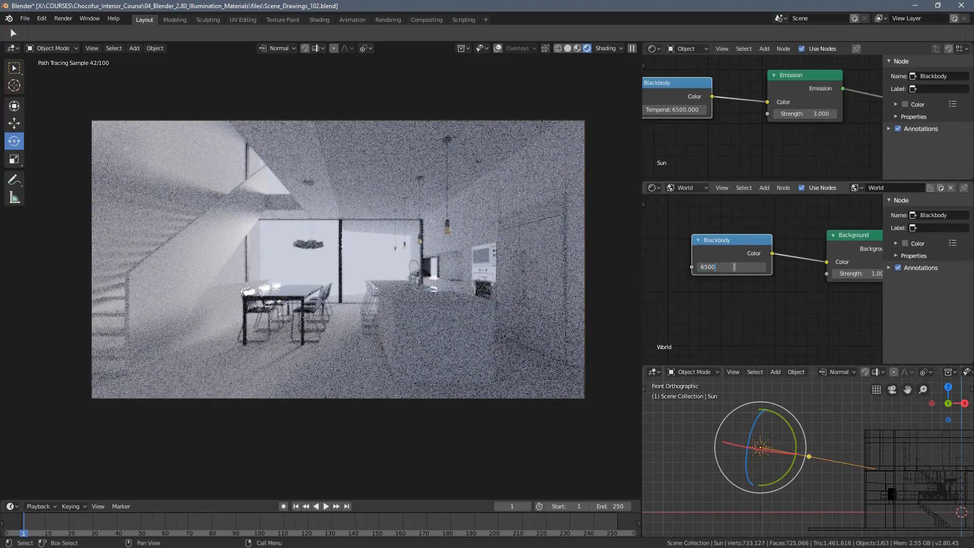
{"action": "key", "text": "Return"}
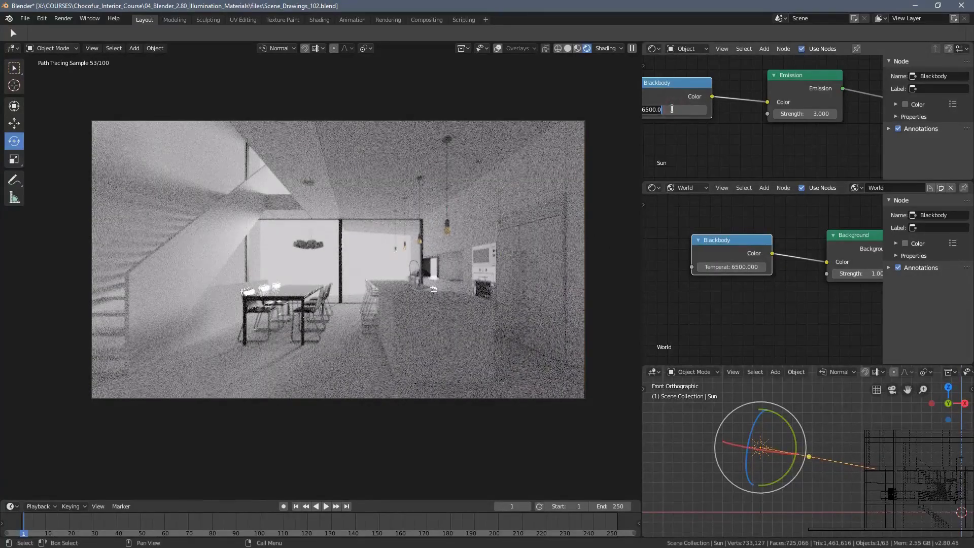
Step: Set the Sun's Blackbody temperature to 1500 and widen that node slightly
{"action": "key", "text": "Return"}
{"action": "middle_click_drag", "start_coordinate": [659, 109], "coordinate": [702, 119]}
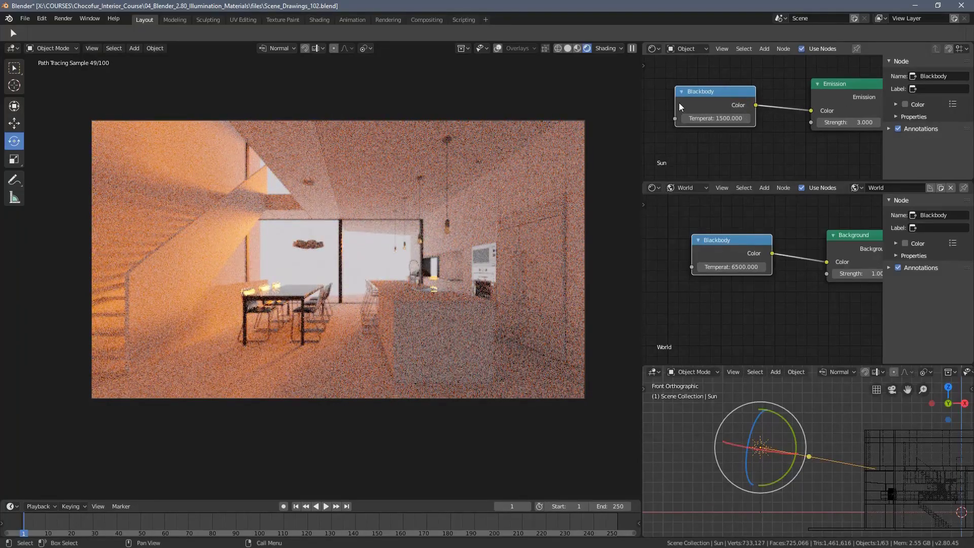
{"action": "left_click_drag", "start_coordinate": [675, 102], "coordinate": [668, 102]}
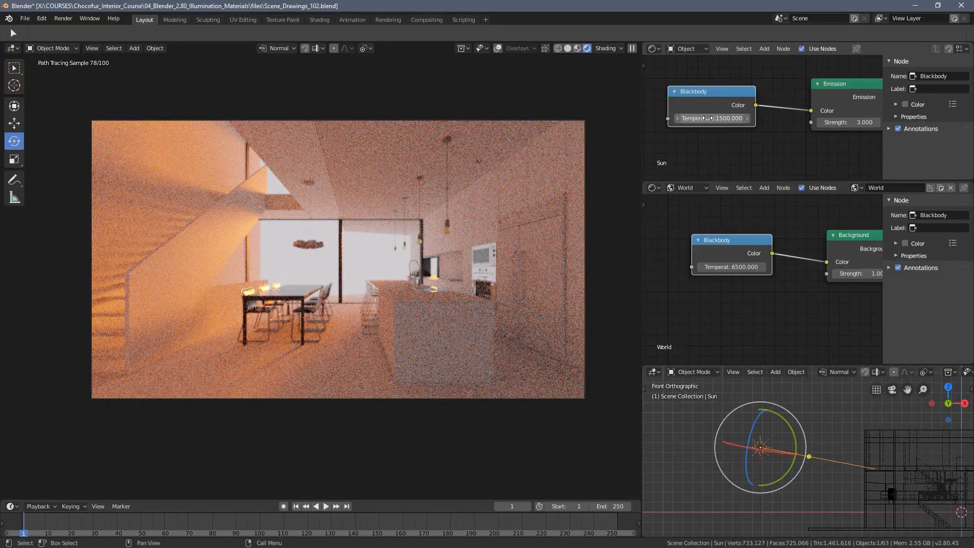
Step: Enter a new temperature for the Sun's Blackbody node
{"action": "scroll", "coordinate": [709, 136], "scroll_direction": "down", "scroll_amount": 3}
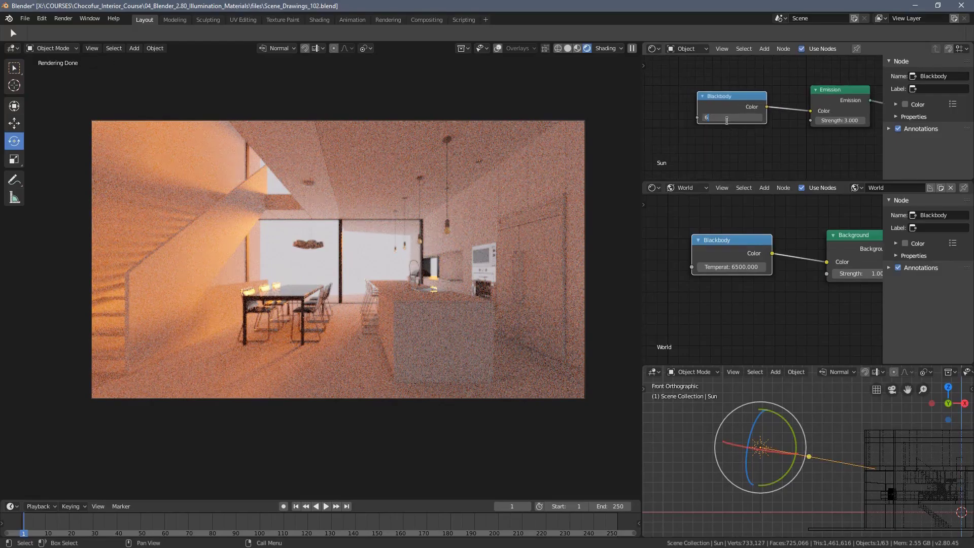
{"action": "key", "text": "Return"}
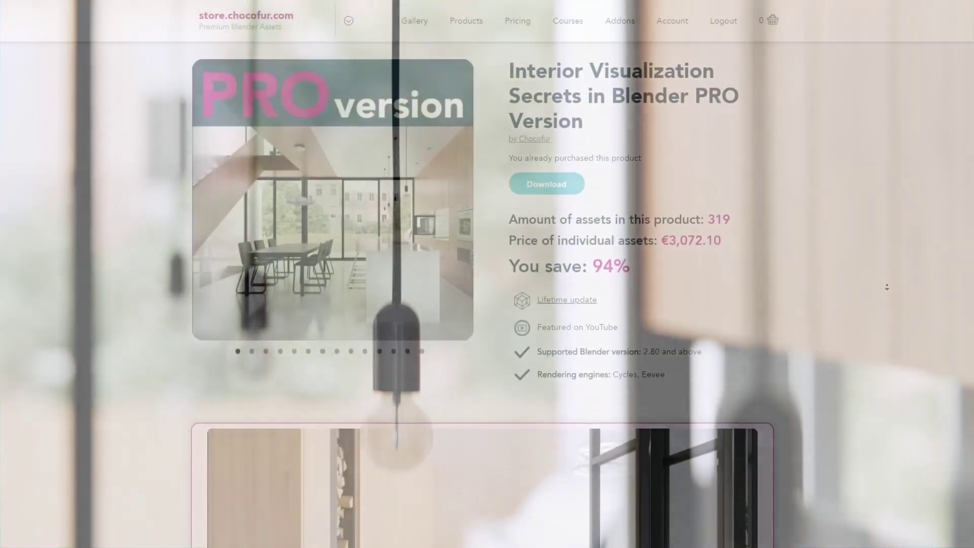
{"action": "scroll", "coordinate": [887, 287], "scroll_direction": "down", "scroll_amount": 5}
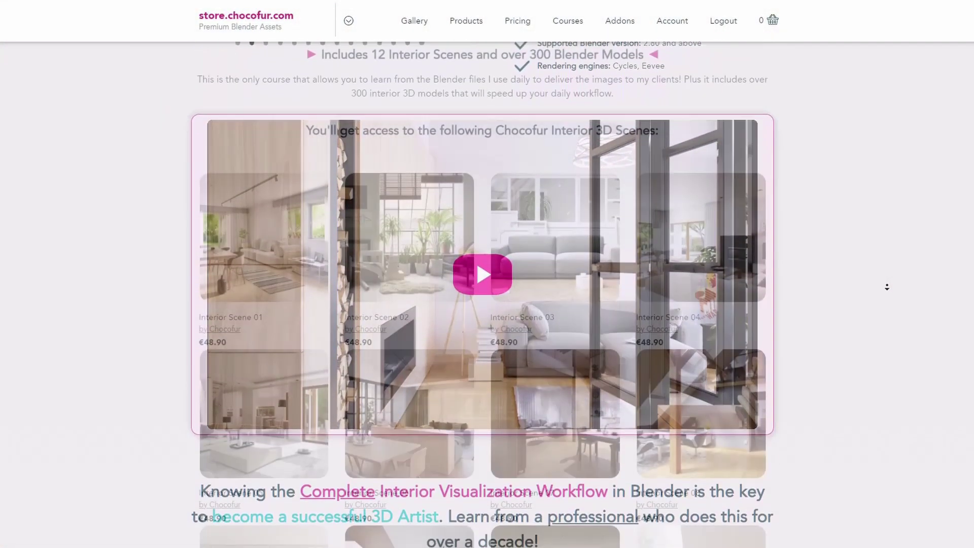
{"action": "scroll", "coordinate": [887, 287], "scroll_direction": "down", "scroll_amount": 5}
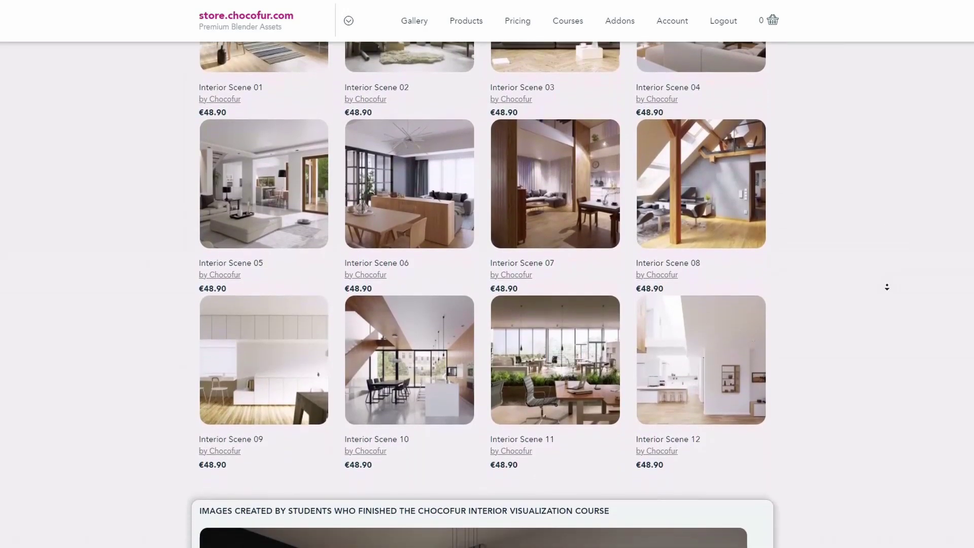
{"action": "scroll", "coordinate": [887, 287], "scroll_direction": "down", "scroll_amount": 3}
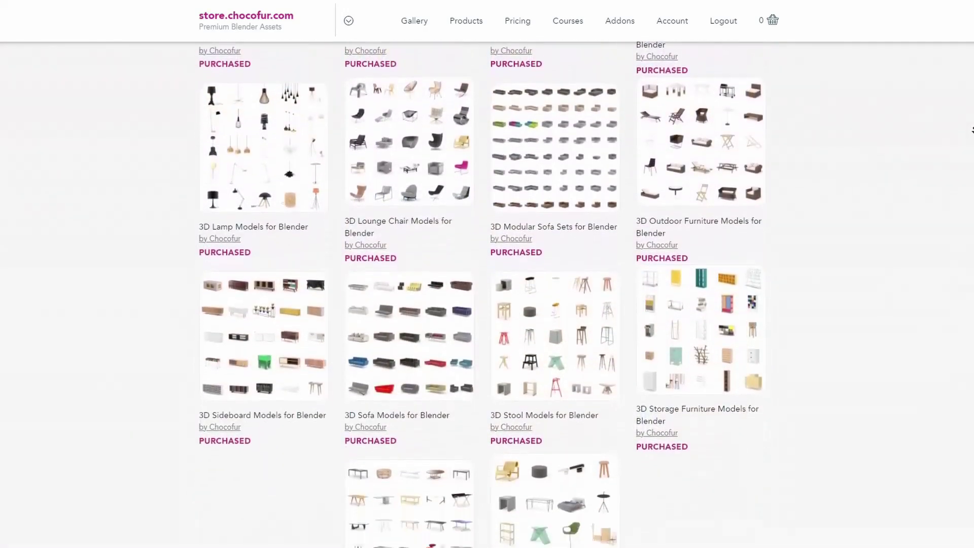
{"action": "scroll", "coordinate": [972, 130], "scroll_direction": "down", "scroll_amount": 3}
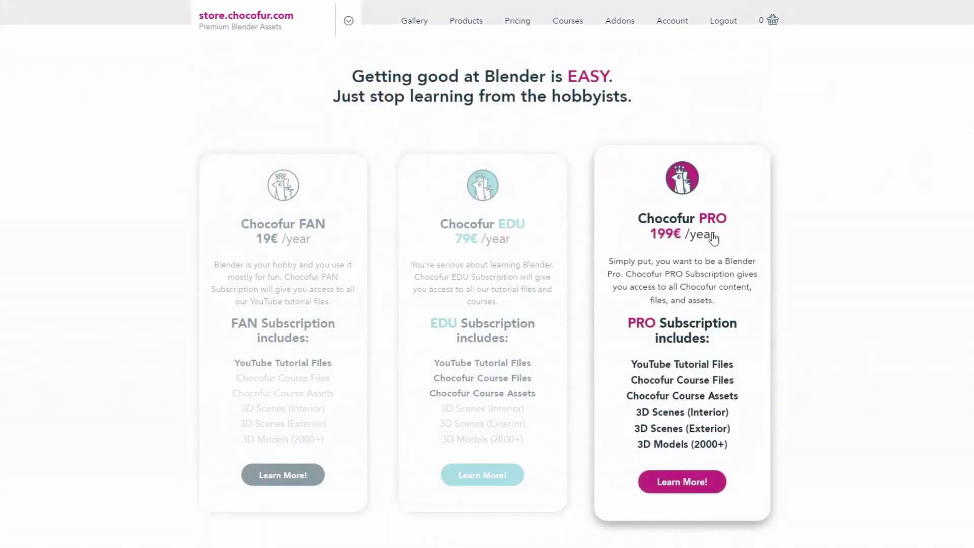